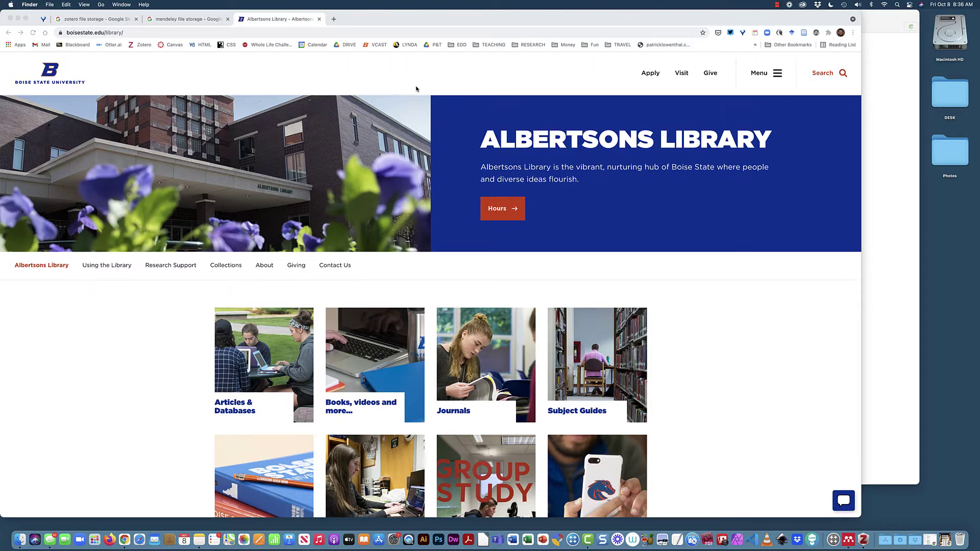
Review the Google results on Zotero and Mendeley file storage, and return to the Albertsons Library page.
{"action": "left_click", "coordinate": [101, 22]}
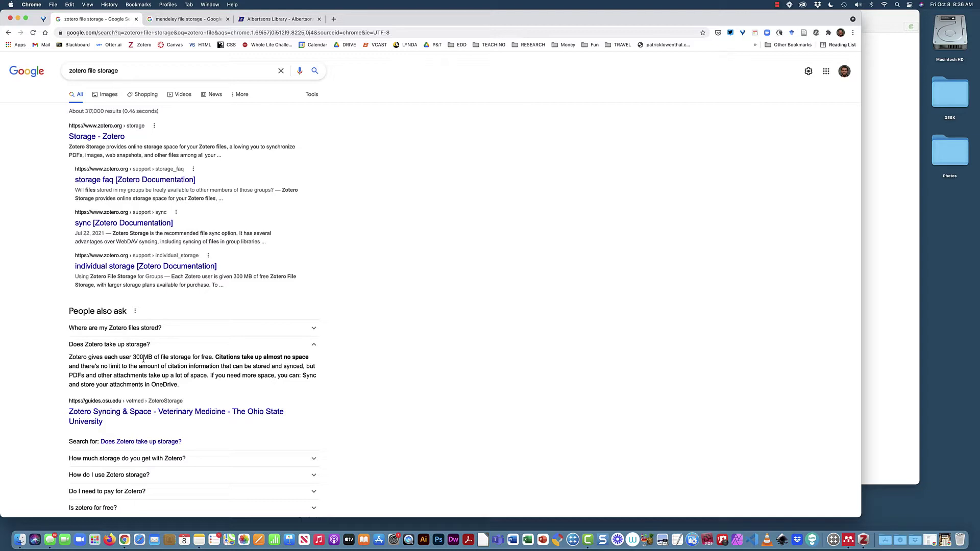
{"action": "left_click", "coordinate": [159, 19]}
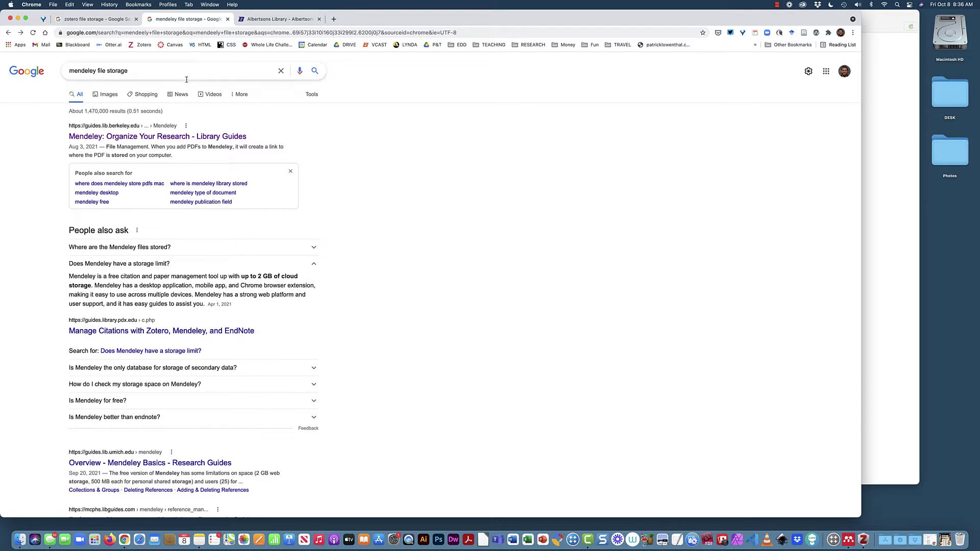
{"action": "left_click", "coordinate": [282, 19]}
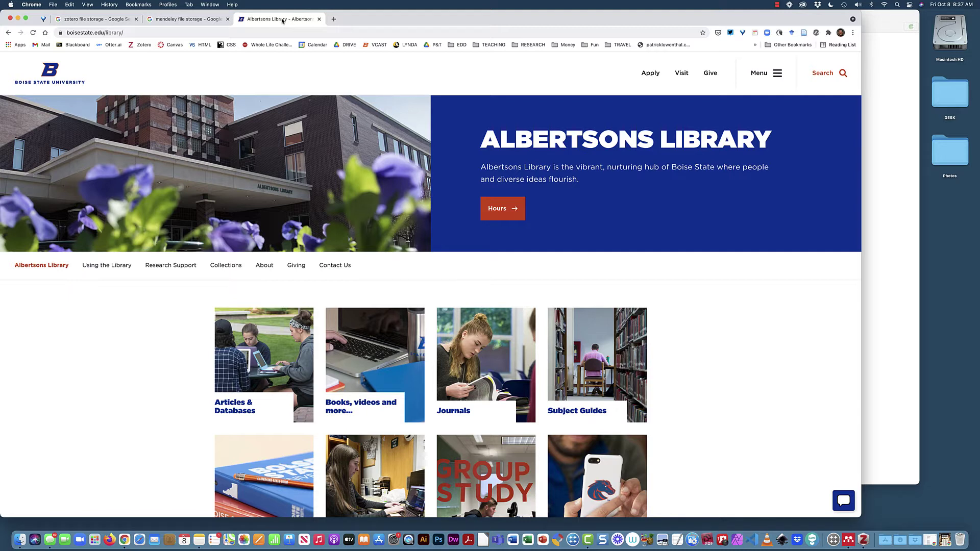
Open the library's Articles & Databases page and search Academic Search Premier for the author's full name in quotation marks.
{"action": "mouse_move", "coordinate": [255, 378]}
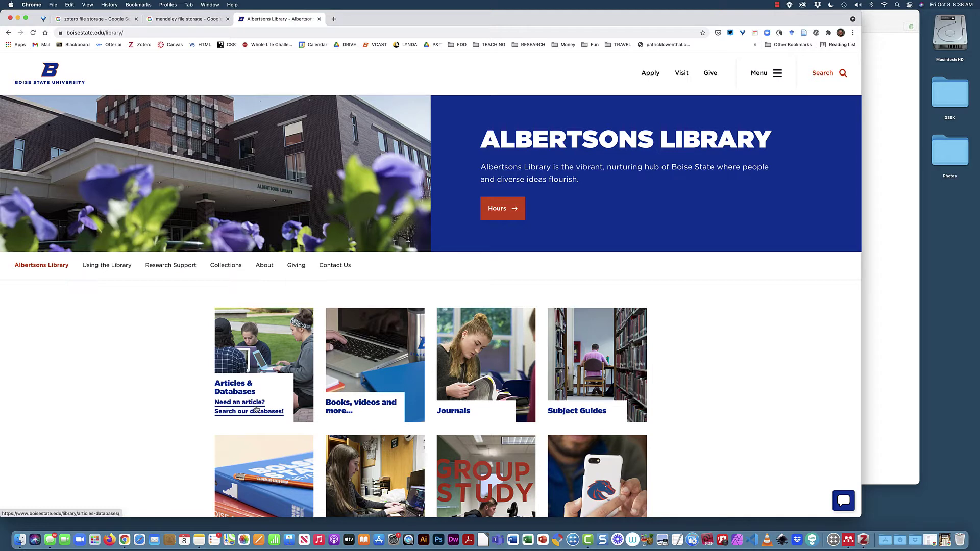
{"action": "left_click", "coordinate": [257, 409]}
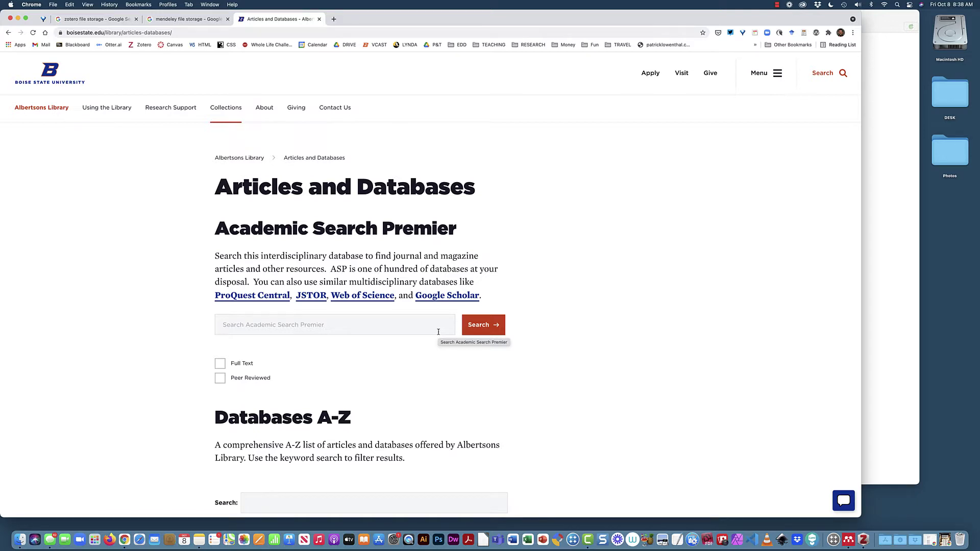
{"action": "left_click", "coordinate": [260, 328]}
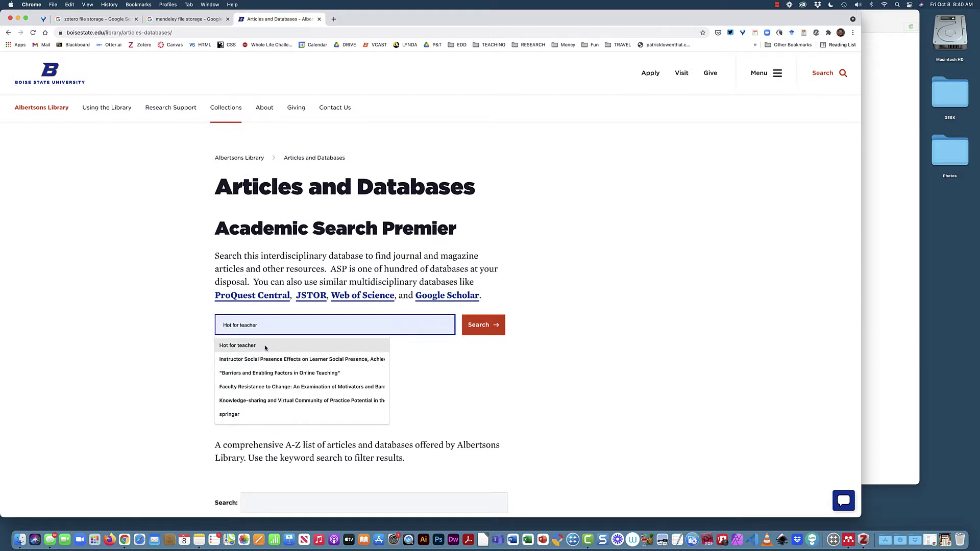
{"action": "type", "text": "\""}
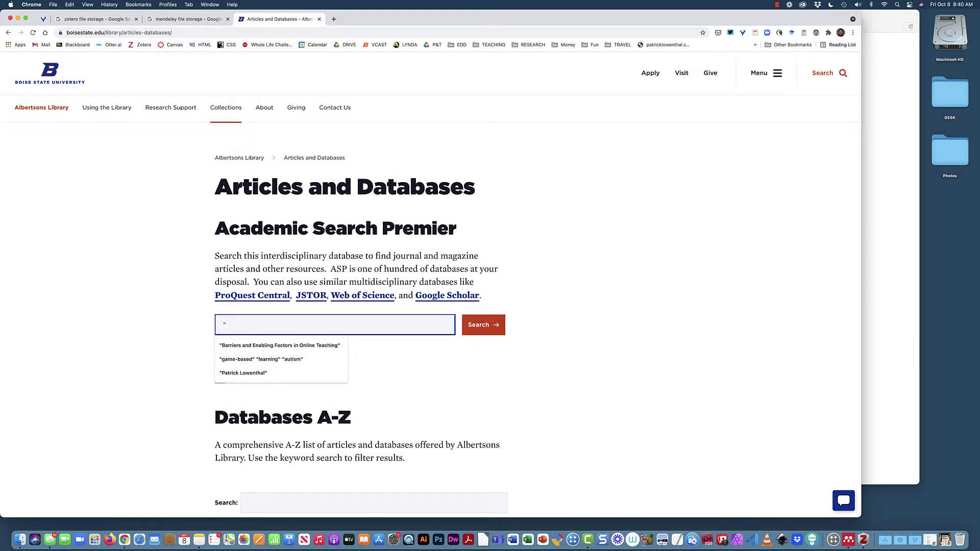
{"action": "type", "text": "Patrick R. L"}
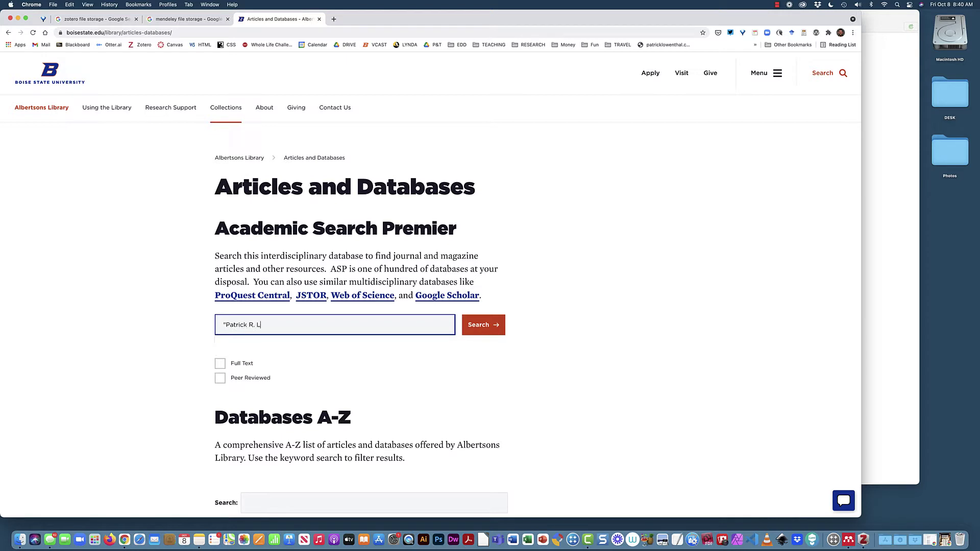
{"action": "type", "text": "owenthal"}
{"action": "key", "text": "Return"}
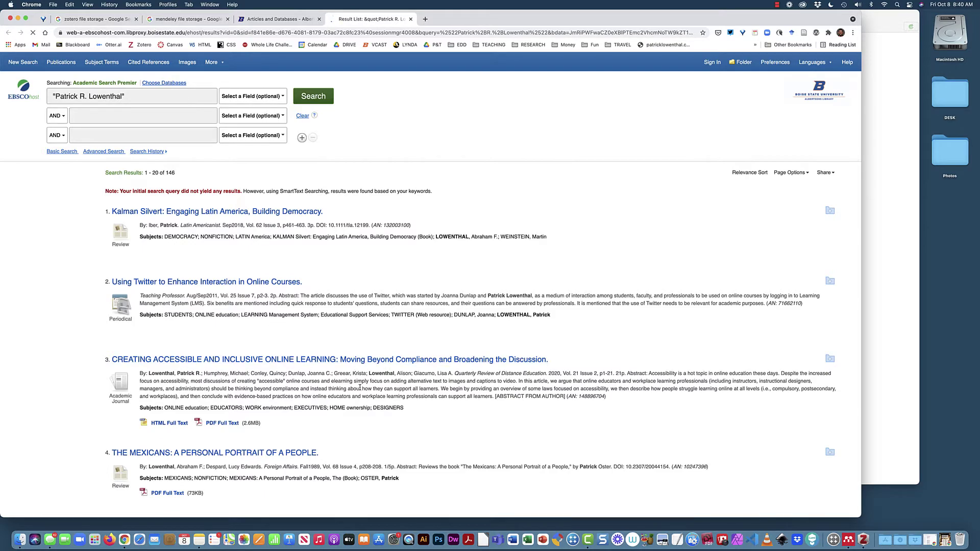
Open the record of "Lessons Learned from Creating Videos for Online Video-Based Instructional Modules in Mathematics Teacher Education" from the search results.
{"action": "scroll", "coordinate": [360, 388], "scroll_direction": "down", "scroll_amount": 3}
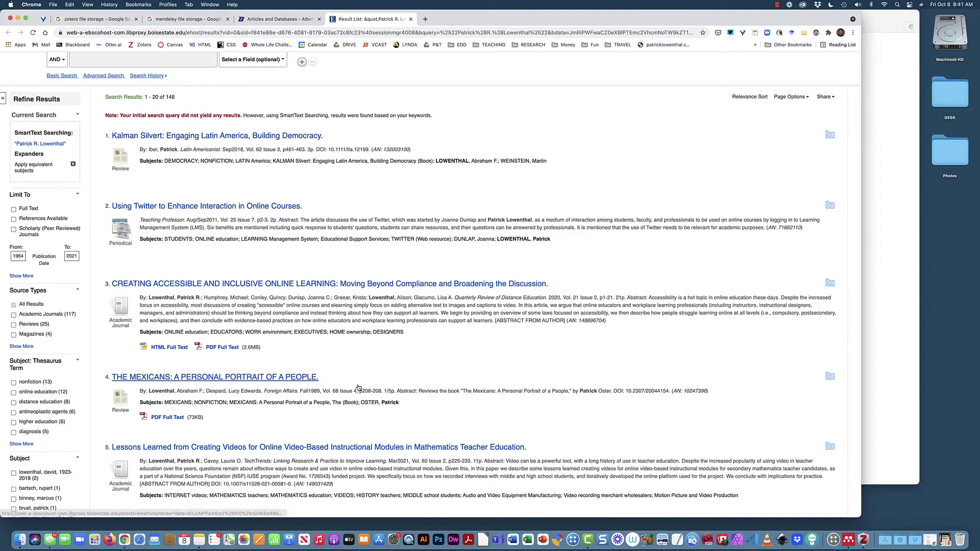
{"action": "scroll", "coordinate": [359, 388], "scroll_direction": "down", "scroll_amount": 5}
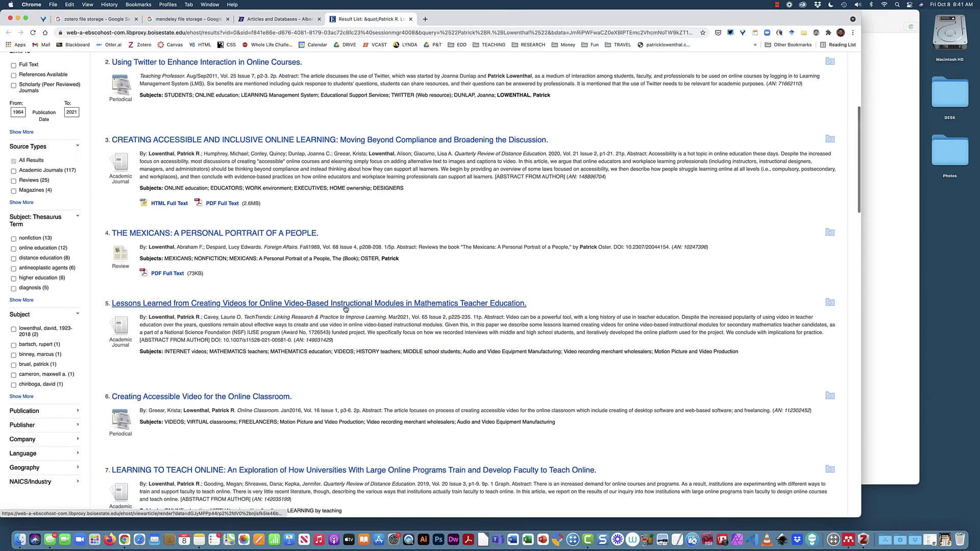
{"action": "left_click", "coordinate": [346, 306]}
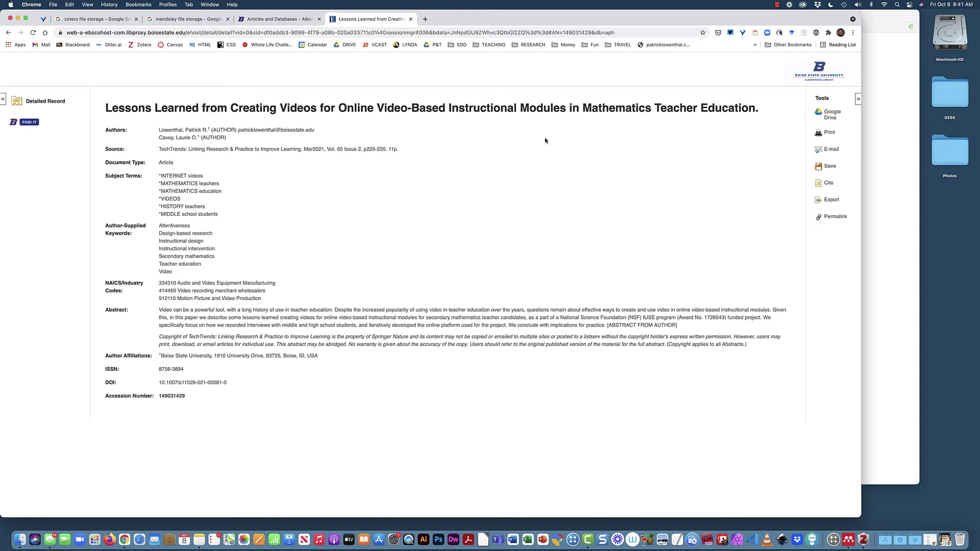
View the article's saveable record in Brief Citation and Abstract format with HTML links, and return to the detailed record.
{"action": "left_click", "coordinate": [858, 99]}
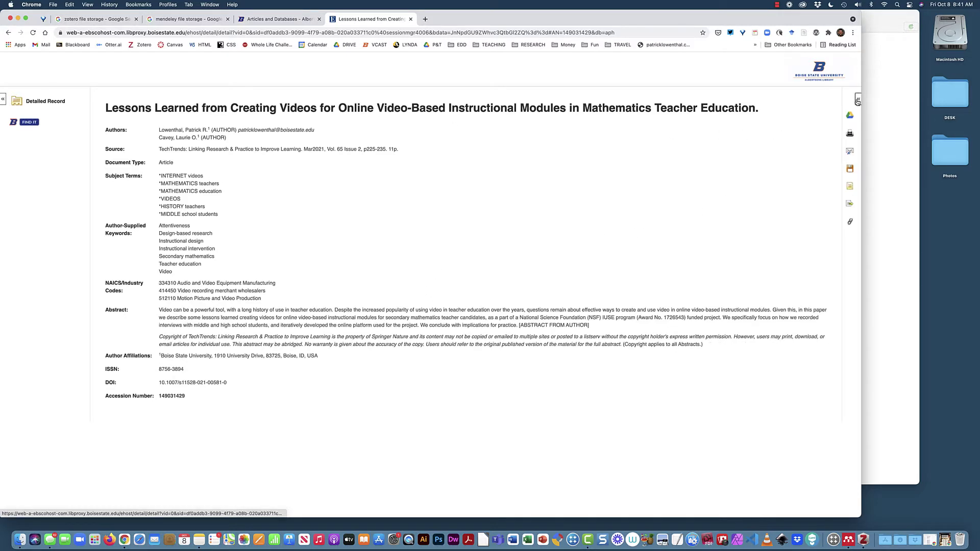
{"action": "left_click", "coordinate": [858, 100]}
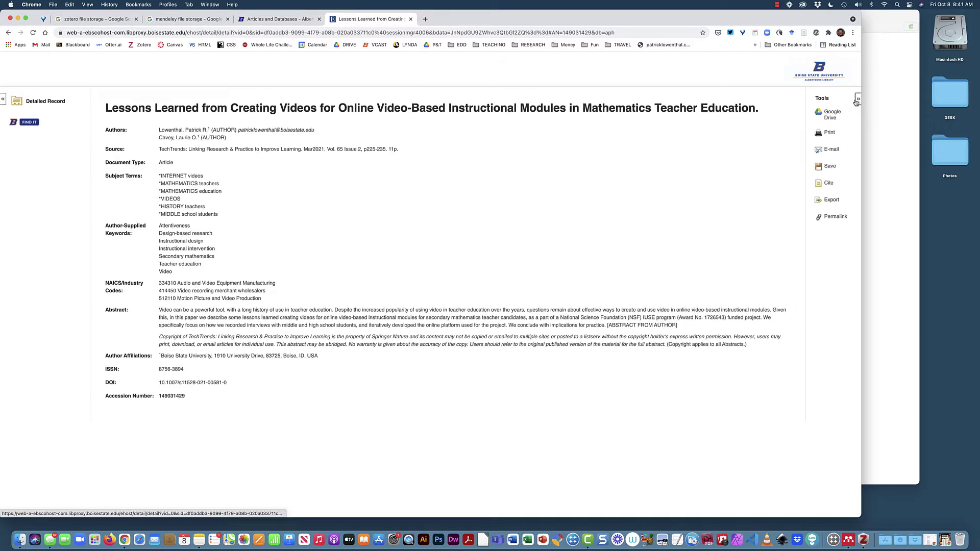
{"action": "left_click", "coordinate": [829, 167]}
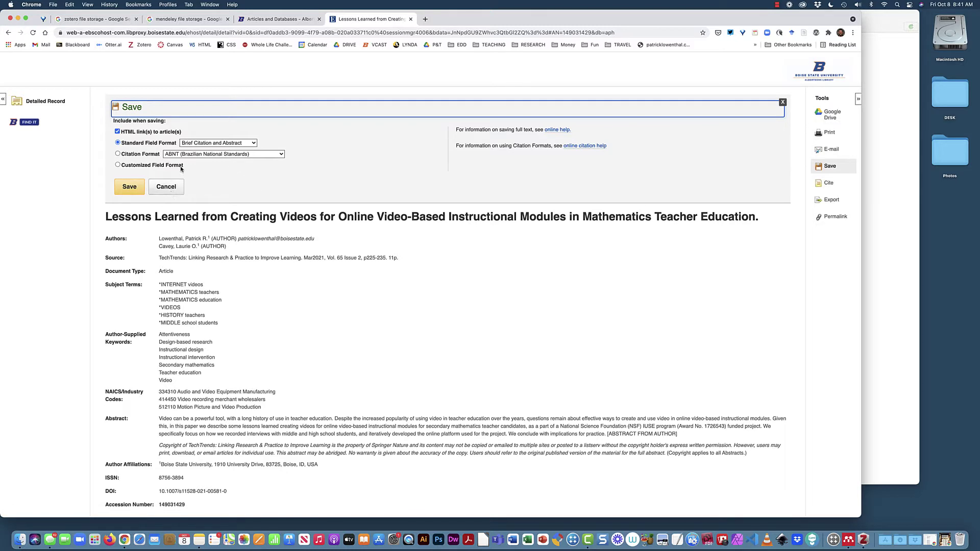
{"action": "left_click", "coordinate": [198, 145]}
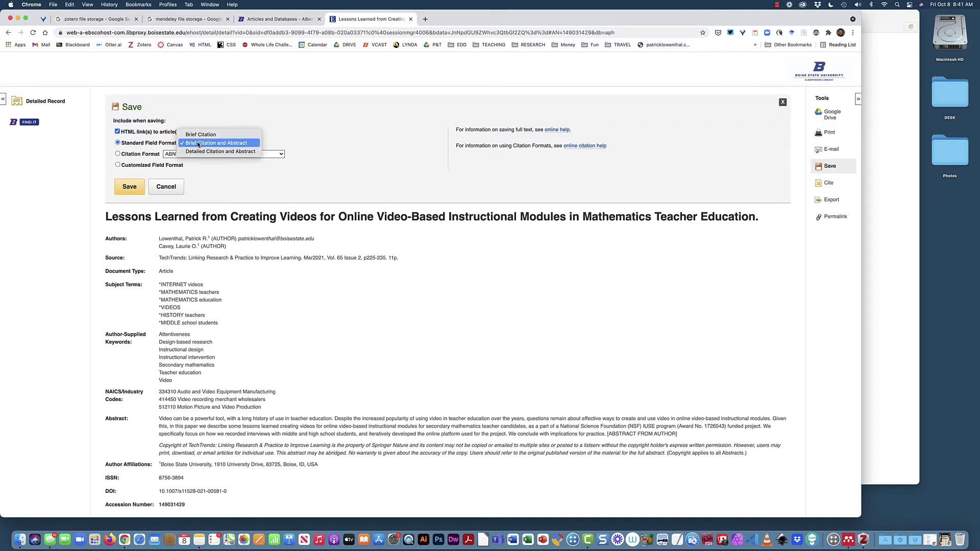
{"action": "left_click", "coordinate": [195, 152]}
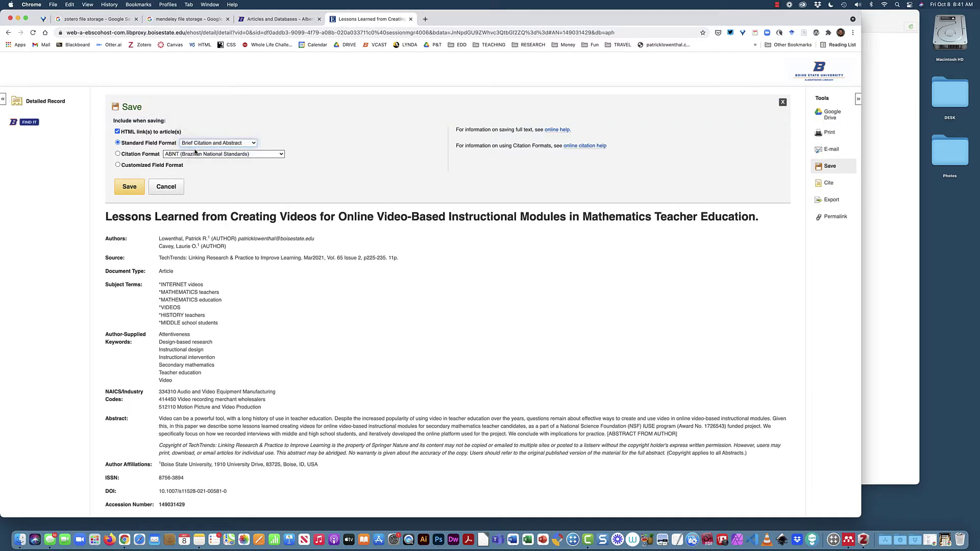
{"action": "left_click", "coordinate": [129, 186]}
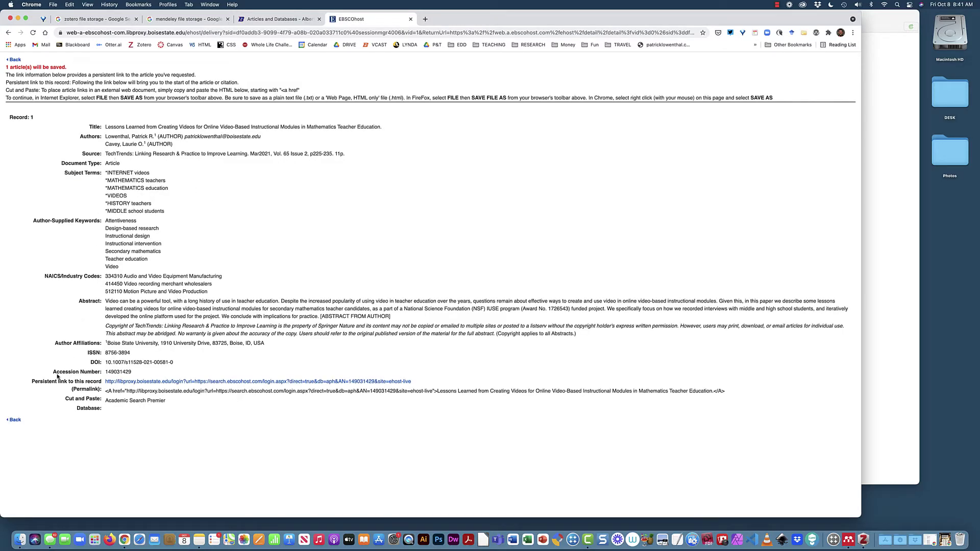
{"action": "left_click", "coordinate": [15, 420]}
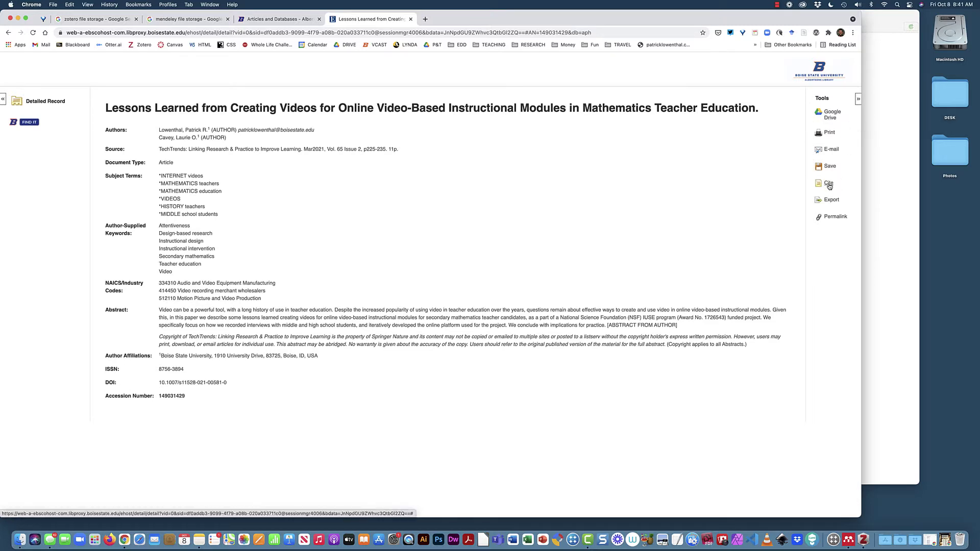
Export the article's citation by Direct Export in RIS Format and allow Zotero Connector to import it.
{"action": "left_click", "coordinate": [830, 200]}
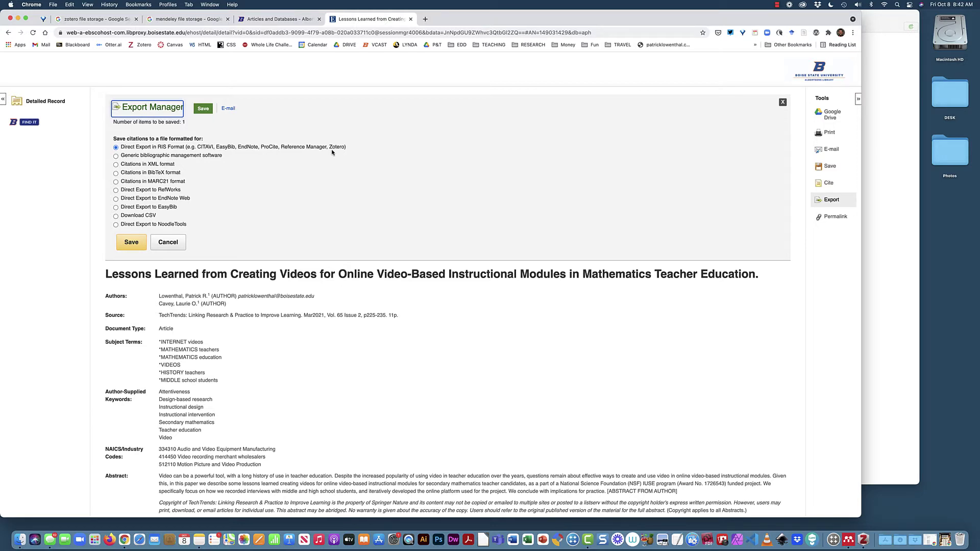
{"action": "left_click", "coordinate": [136, 249]}
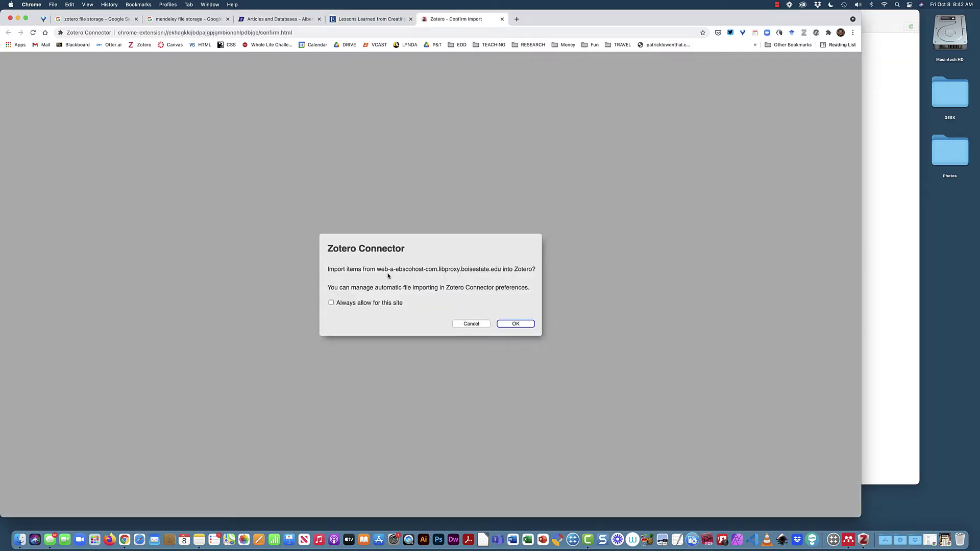
{"action": "left_click", "coordinate": [518, 324]}
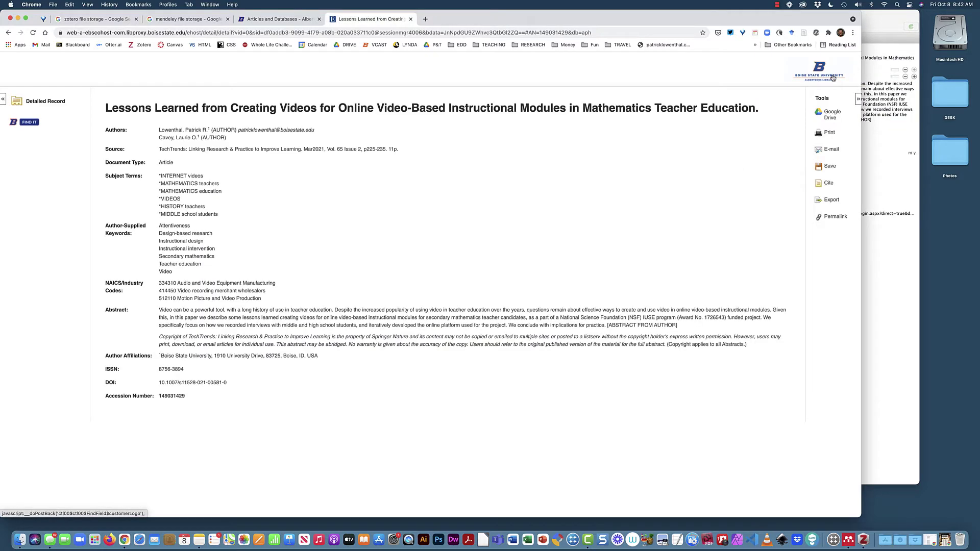
Switch to Zotero and inspect the attached note of the imported "Lessons Learned from Creating Videos" article.
{"action": "left_click", "coordinate": [898, 287]}
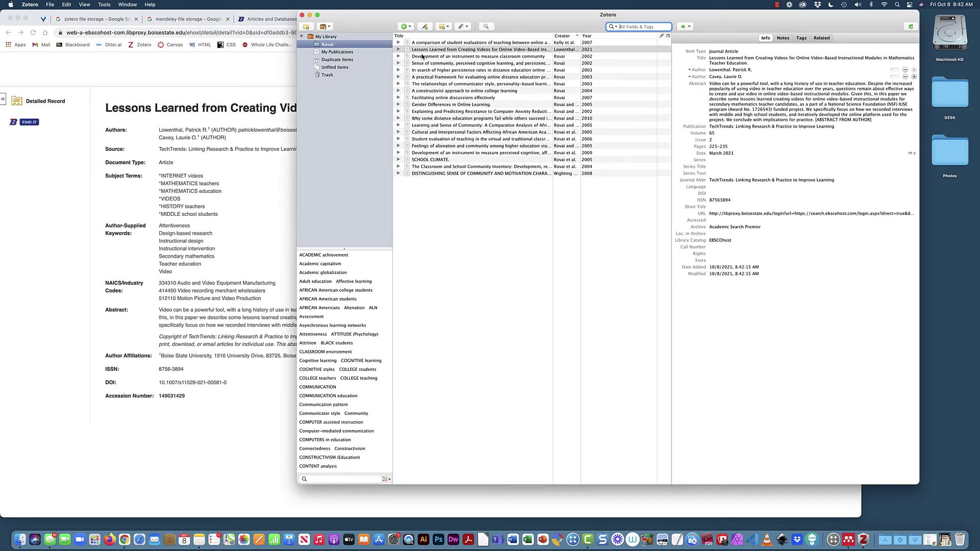
{"action": "left_click", "coordinate": [397, 50]}
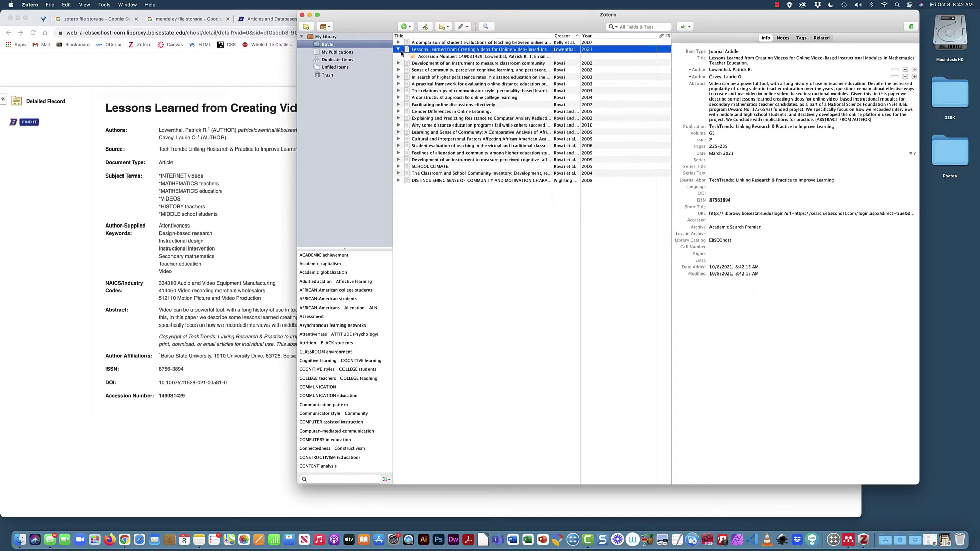
{"action": "left_click", "coordinate": [398, 50]}
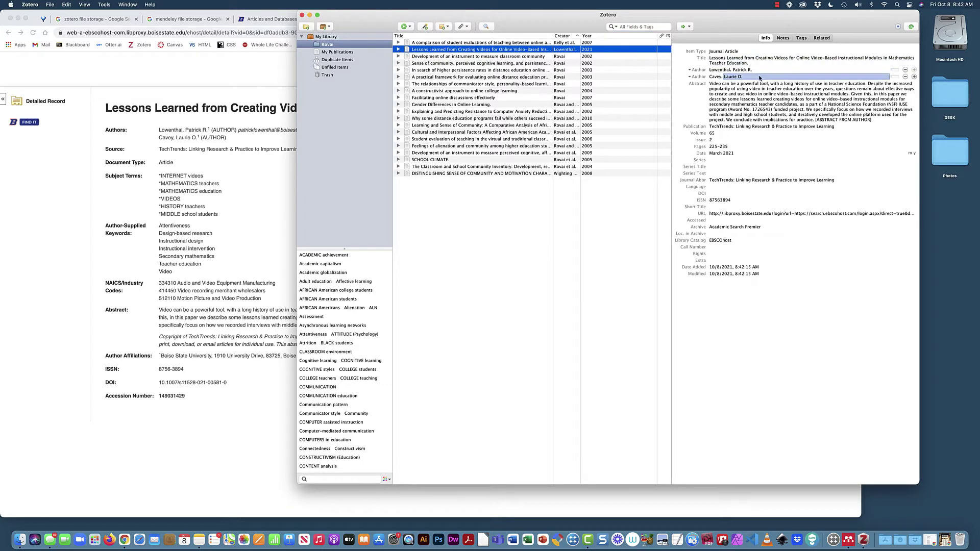
Check the imported article's title, abstract, date, issue and DOI fields in Zotero.
{"action": "left_click", "coordinate": [760, 101]}
{"action": "left_click", "coordinate": [757, 64]}
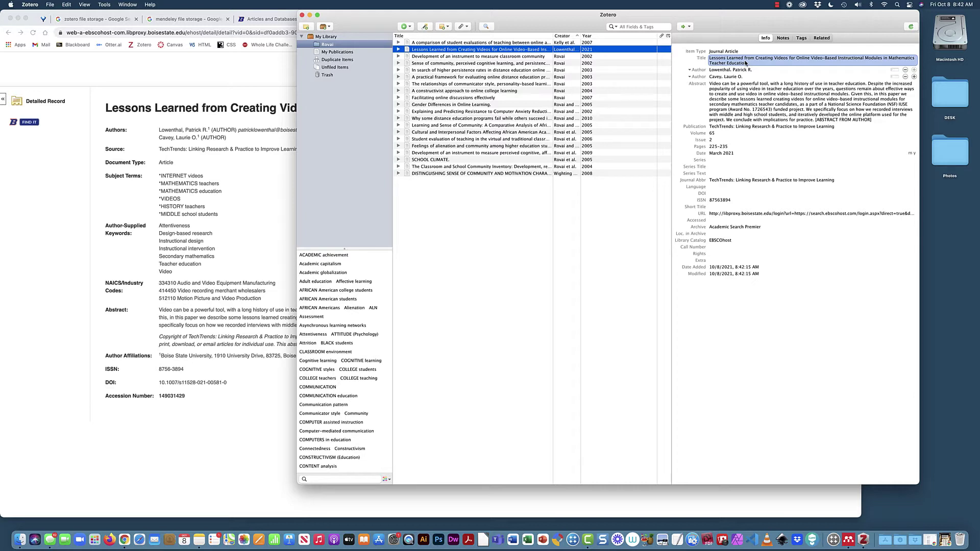
{"action": "left_click", "coordinate": [793, 120]}
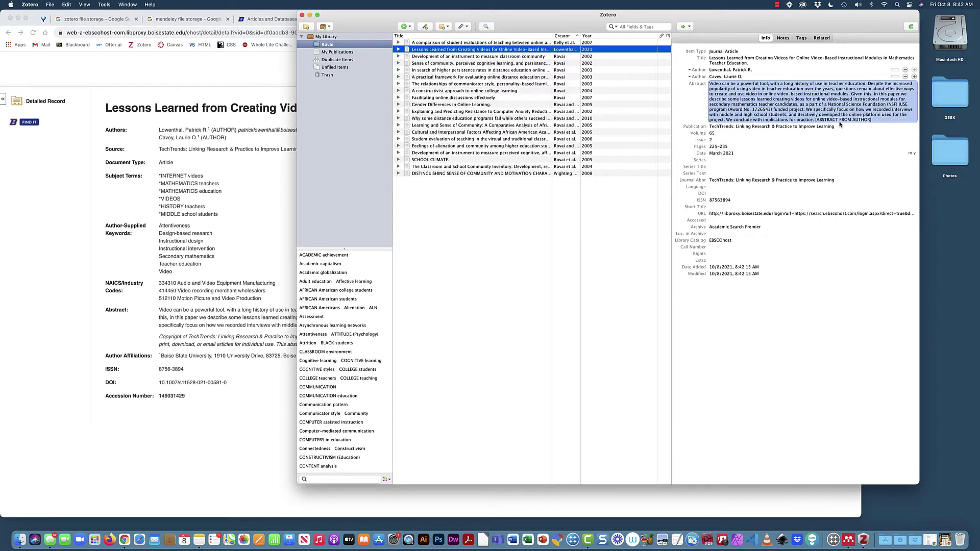
{"action": "left_click", "coordinate": [724, 154]}
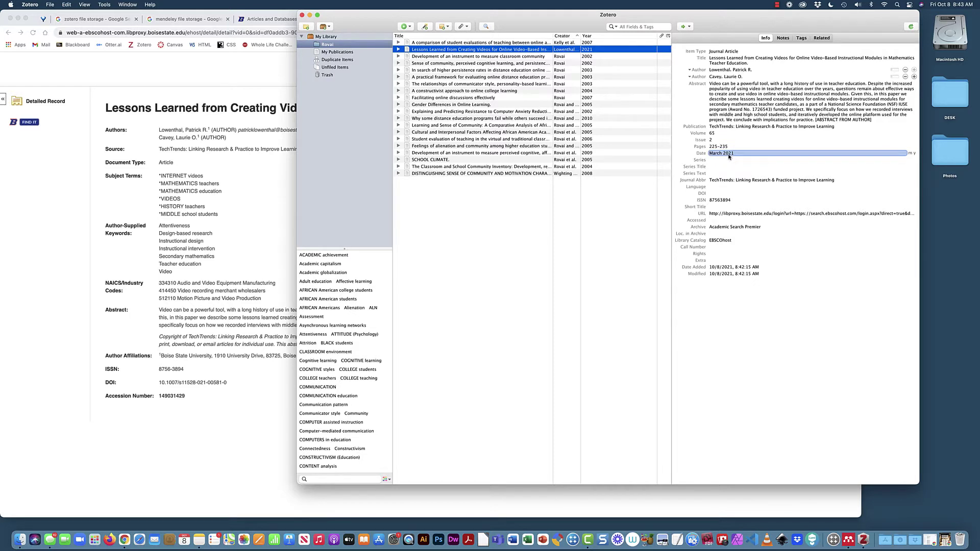
{"action": "key", "text": "Return"}
{"action": "left_click", "coordinate": [716, 139]}
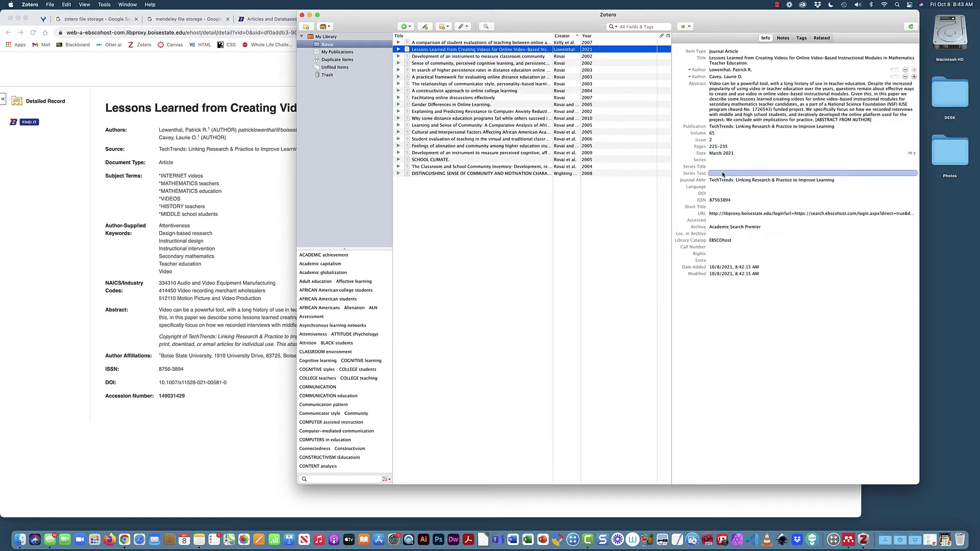
{"action": "left_click", "coordinate": [720, 193]}
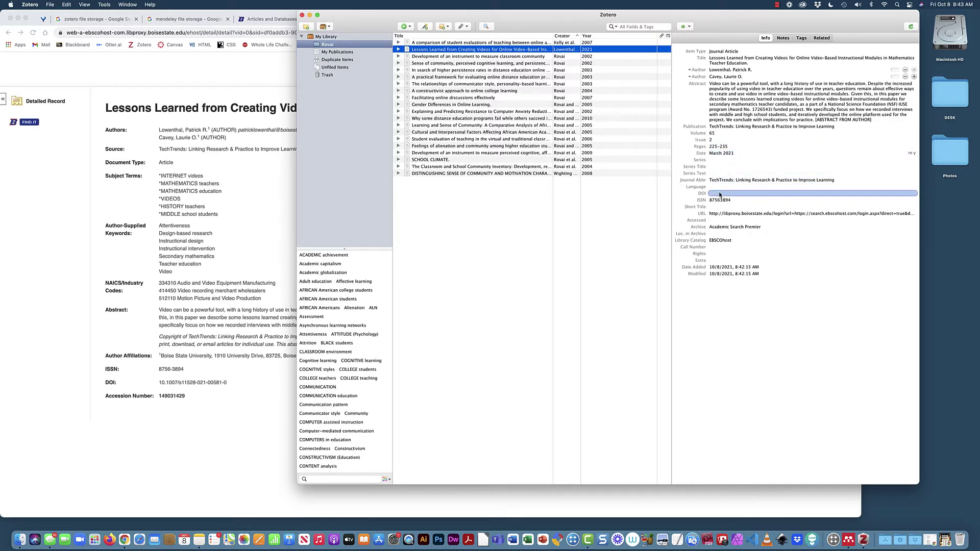
{"action": "key", "text": "Escape"}
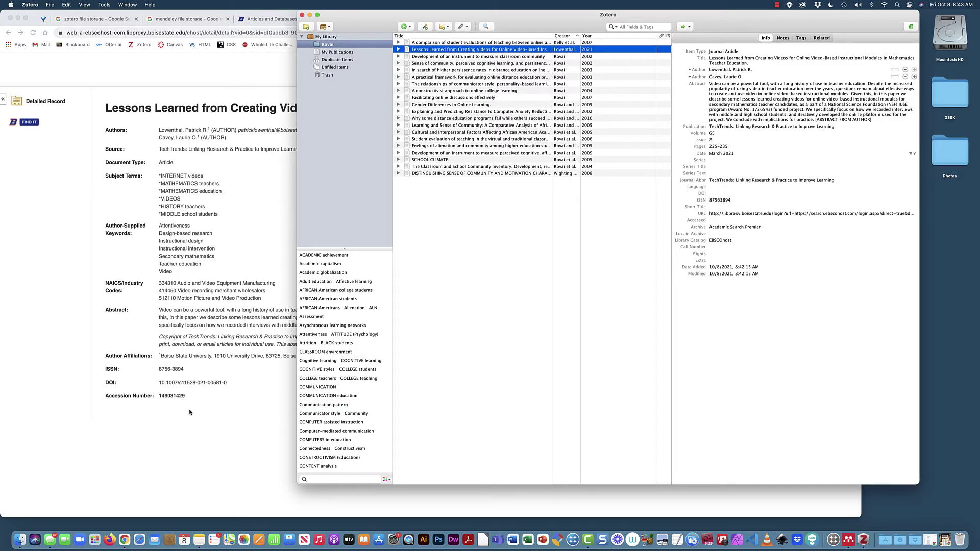
Switch back to the article record in Chrome and open its online full text from Springer Nature through the library's Find It service.
{"action": "left_click", "coordinate": [169, 388]}
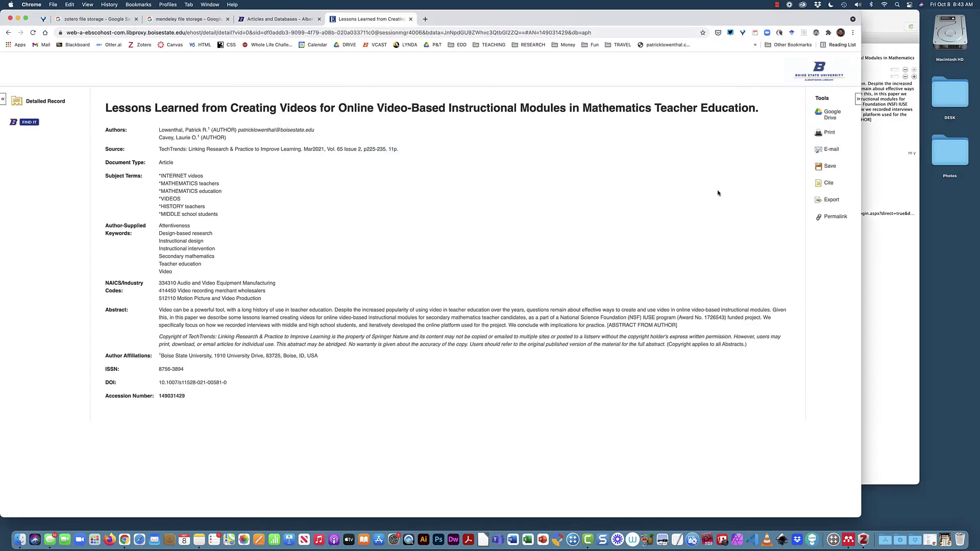
{"action": "left_click", "coordinate": [23, 122]}
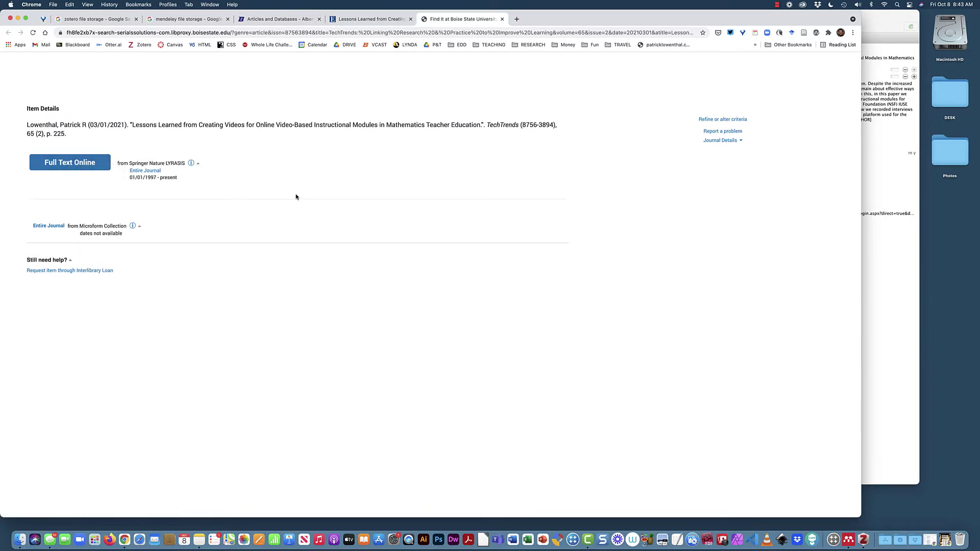
{"action": "left_click", "coordinate": [75, 165]}
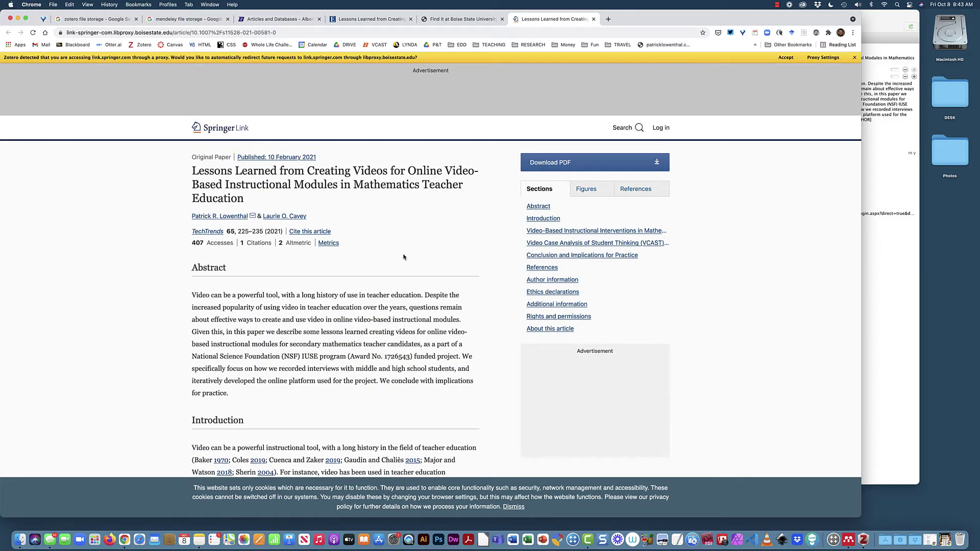
{"action": "scroll", "coordinate": [404, 257], "scroll_direction": "down", "scroll_amount": 20}
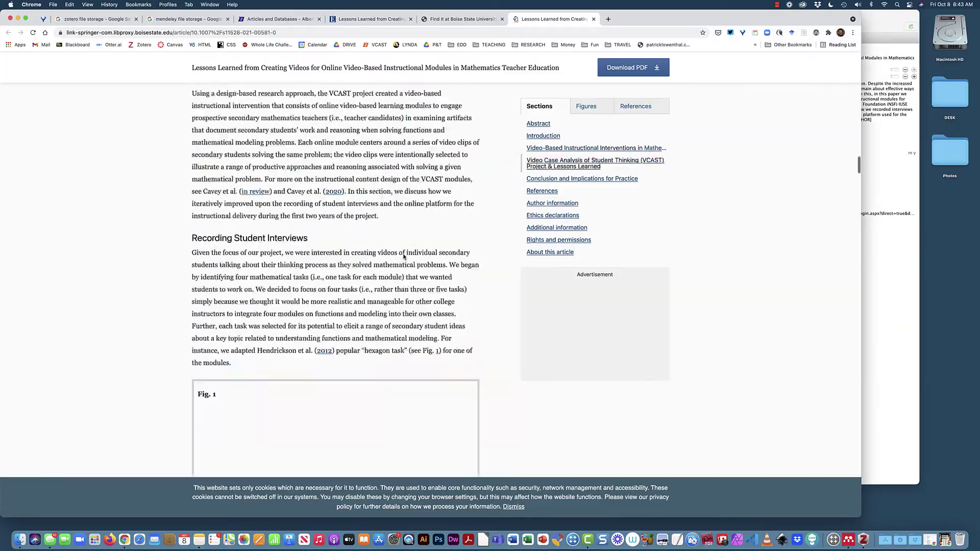
Look through the Springer article down to its citation details and open the article's PDF version.
{"action": "scroll", "coordinate": [403, 255], "scroll_direction": "down", "scroll_amount": 20}
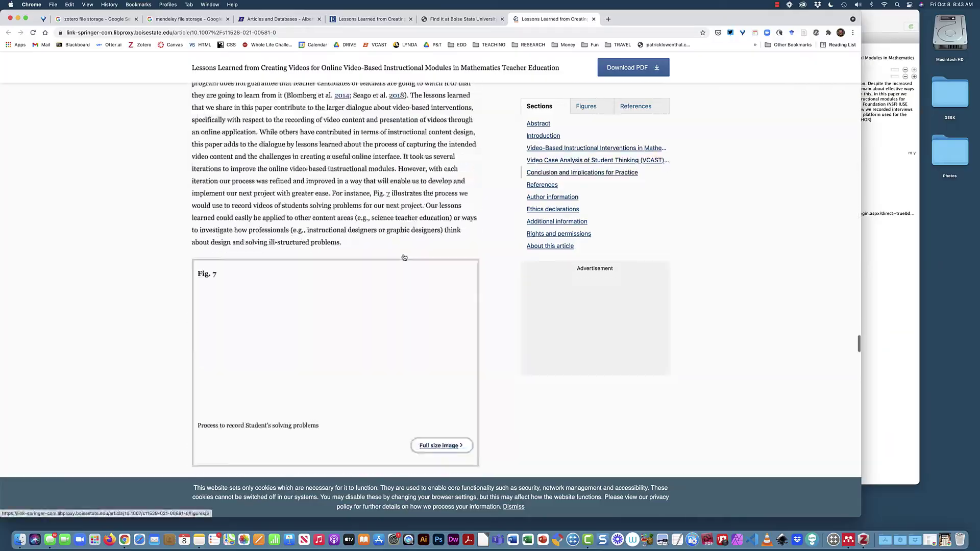
{"action": "scroll", "coordinate": [404, 257], "scroll_direction": "down", "scroll_amount": 20}
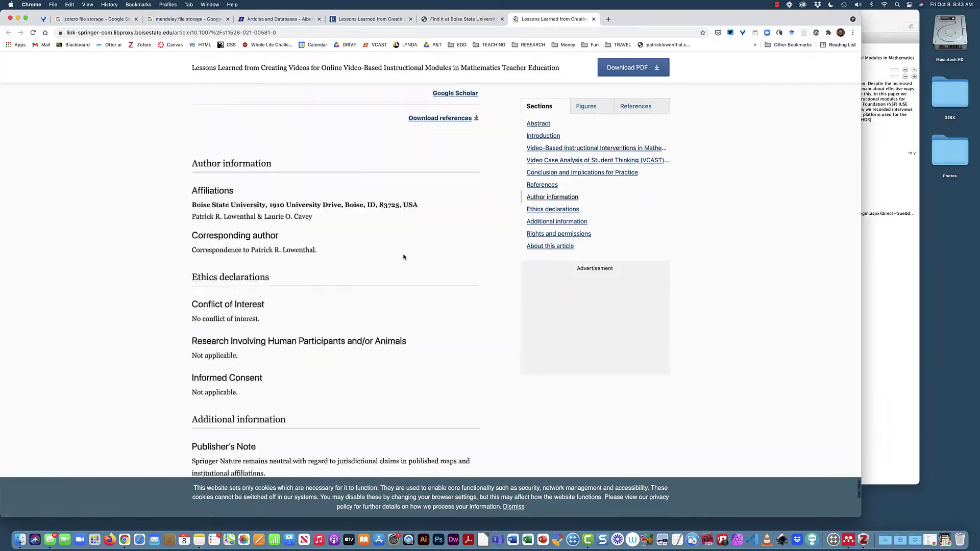
{"action": "scroll", "coordinate": [404, 257], "scroll_direction": "down", "scroll_amount": 5}
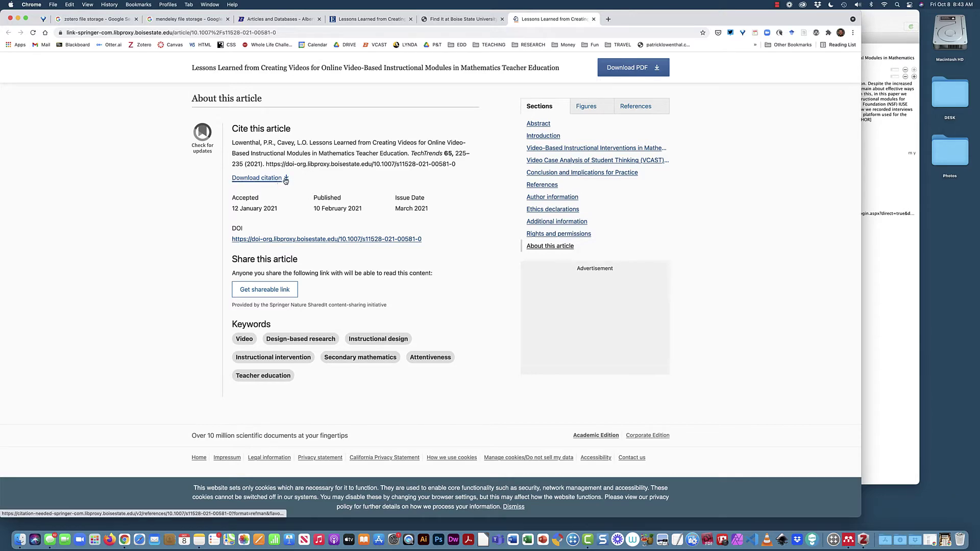
{"action": "scroll", "coordinate": [315, 196], "scroll_direction": "up", "scroll_amount": 20}
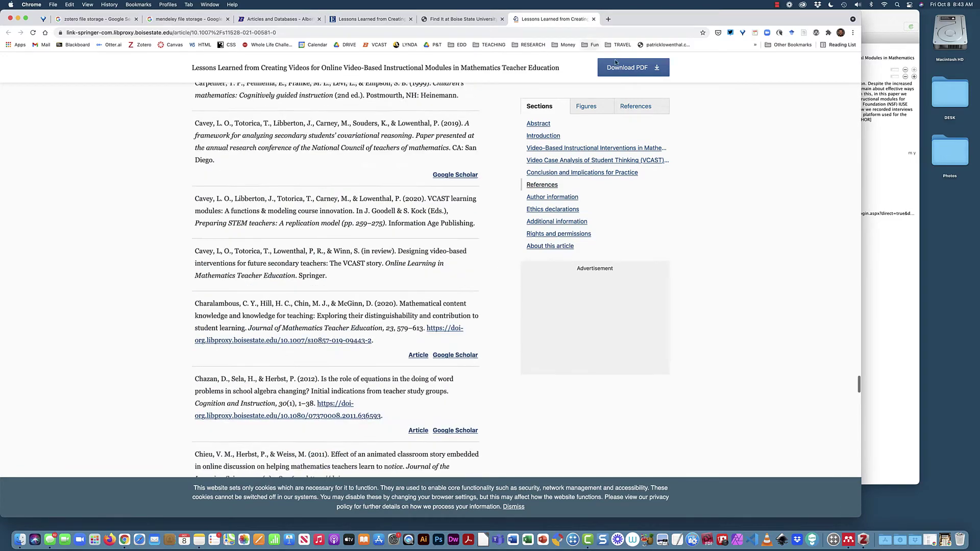
{"action": "left_click", "coordinate": [623, 72]}
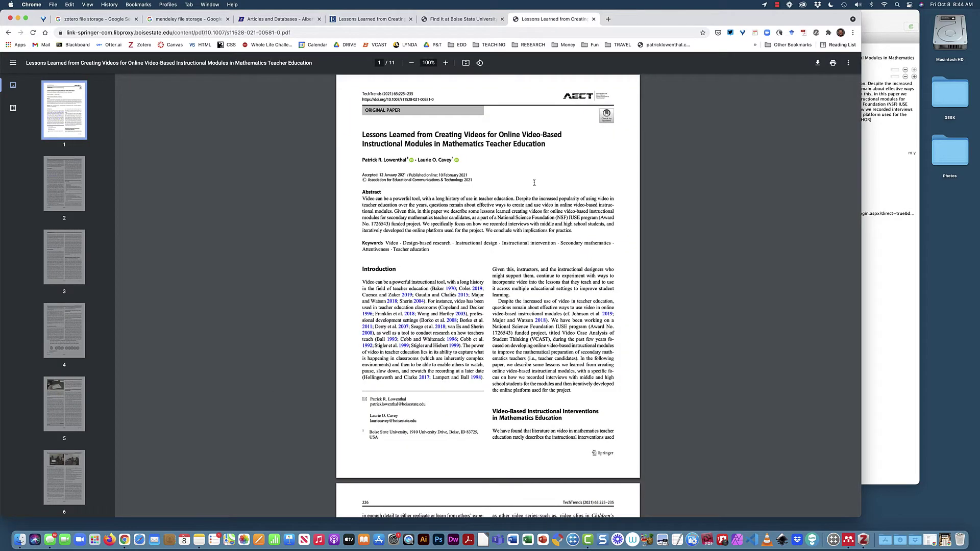
{"action": "right_click", "coordinate": [381, 104]}
{"action": "left_click", "coordinate": [404, 155]}
{"action": "left_click", "coordinate": [898, 247]}
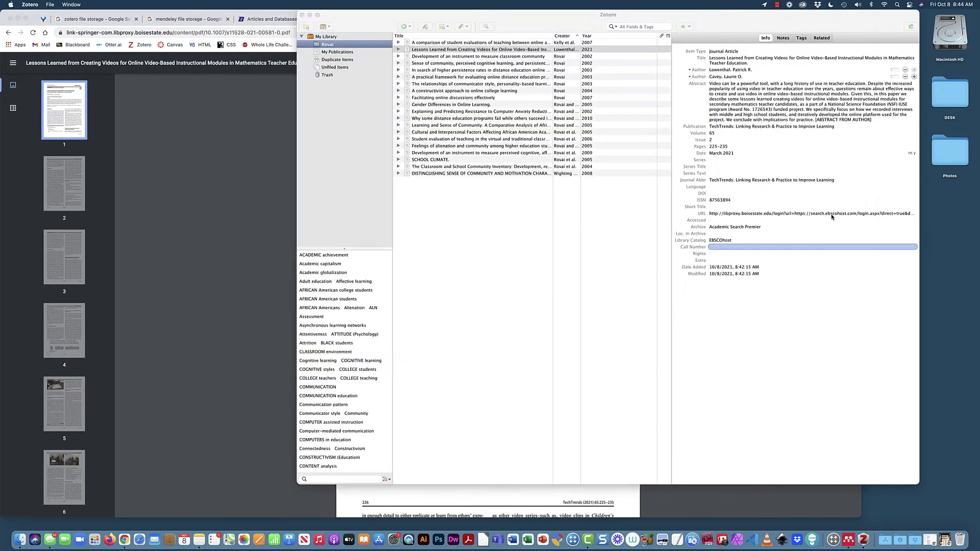
{"action": "left_click", "coordinate": [736, 193]}
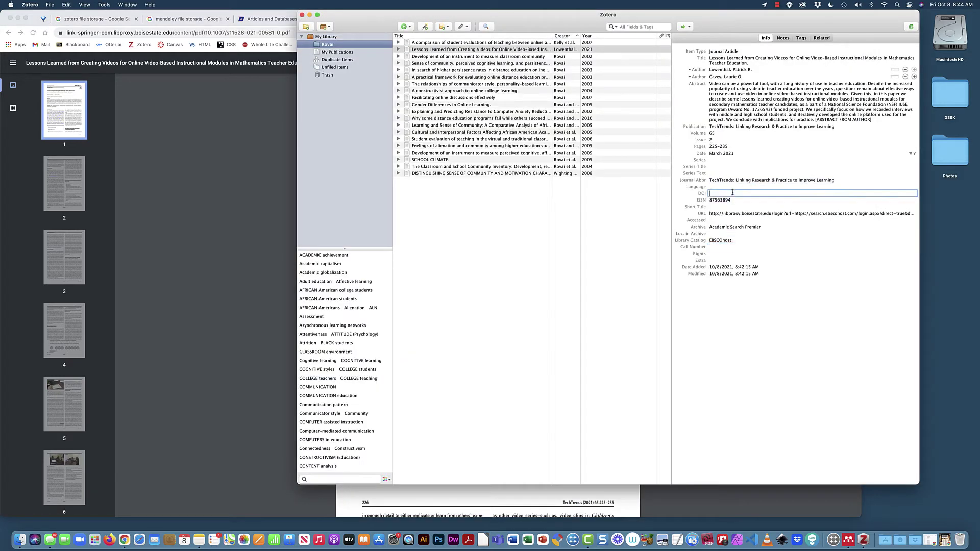
{"action": "key", "text": "super+v"}
{"action": "left_click", "coordinate": [737, 215]}
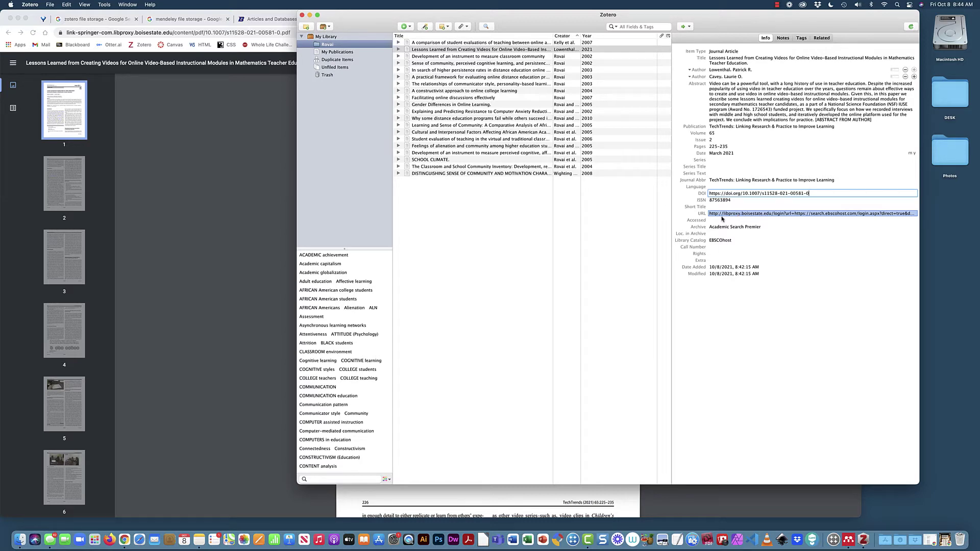
{"action": "key", "text": "Escape"}
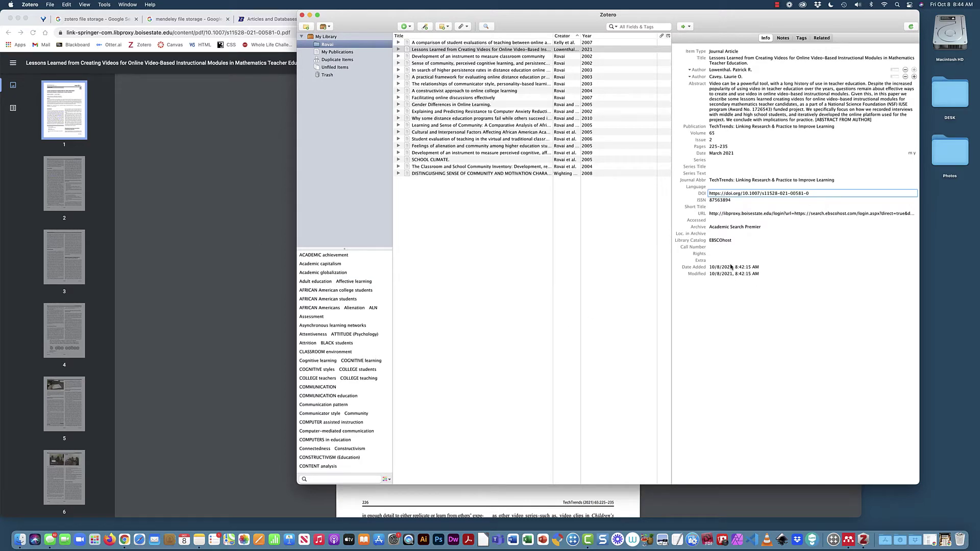
Review the article's notes, tags and related items in Zotero.
{"action": "left_click", "coordinate": [781, 39]}
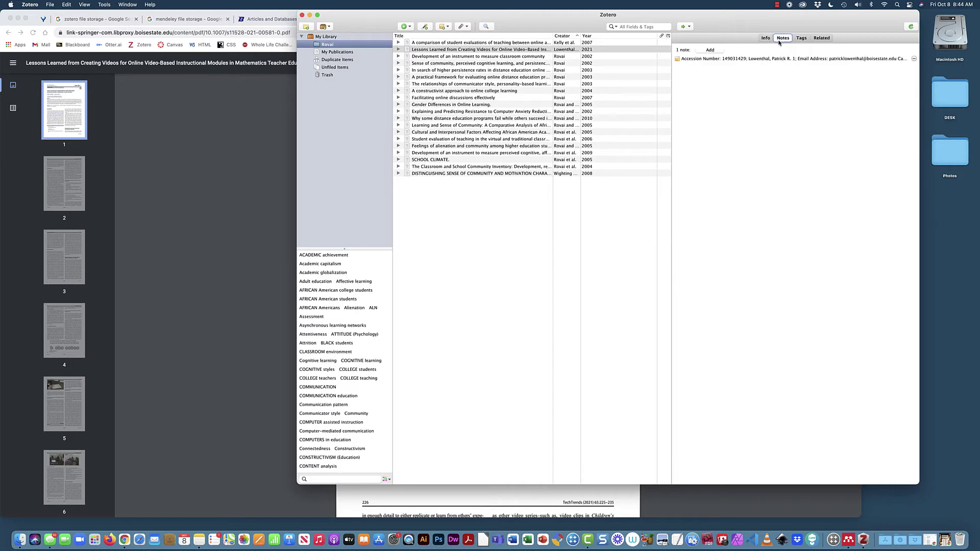
{"action": "left_click", "coordinate": [802, 40]}
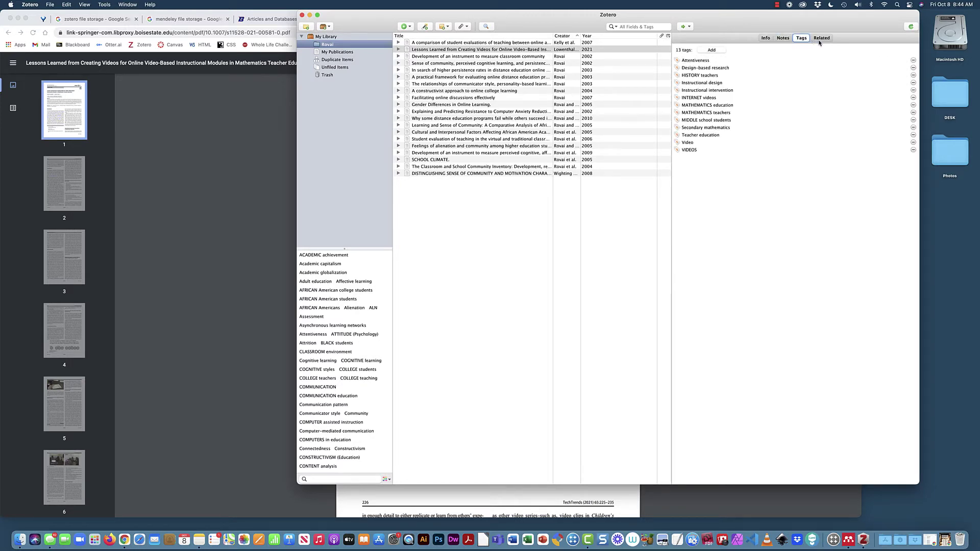
{"action": "left_click", "coordinate": [820, 39]}
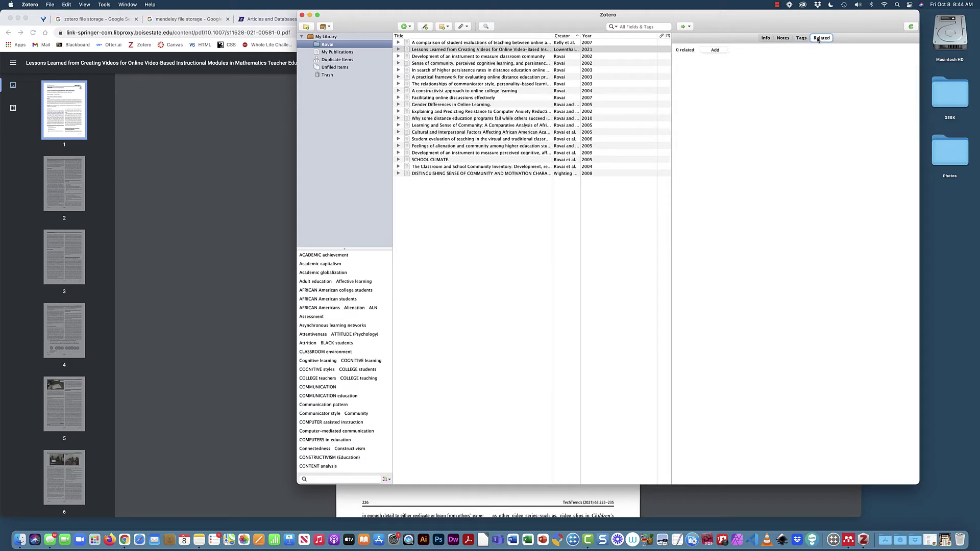
{"action": "left_click", "coordinate": [780, 39]}
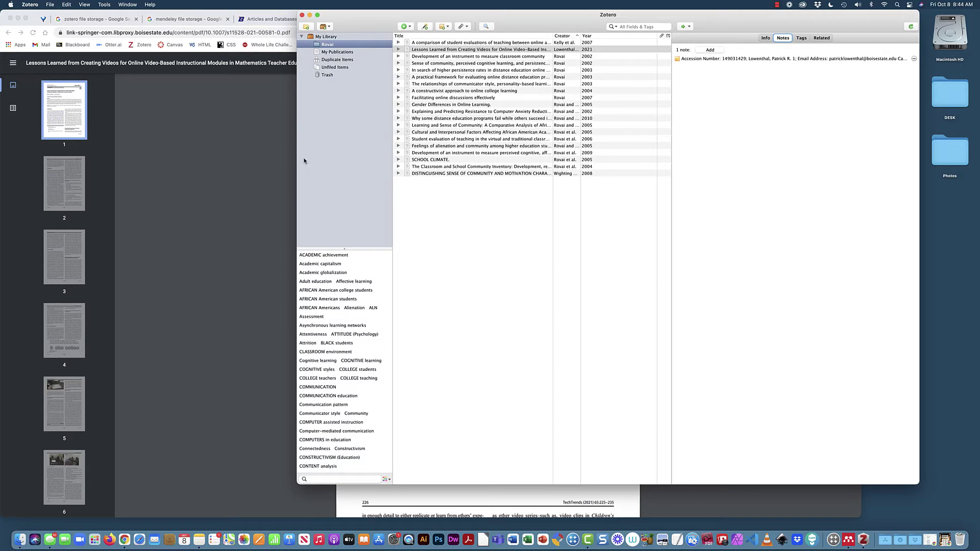
Switch back to the PDF in Chrome and download it to the Desktop under its suggested file name.
{"action": "left_click", "coordinate": [234, 197]}
{"action": "left_click", "coordinate": [818, 64]}
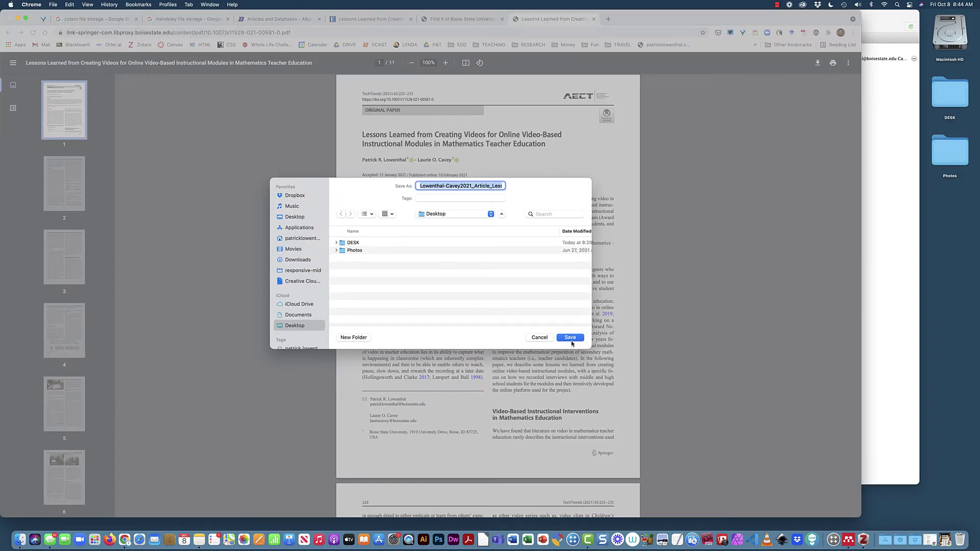
{"action": "left_click", "coordinate": [570, 338]}
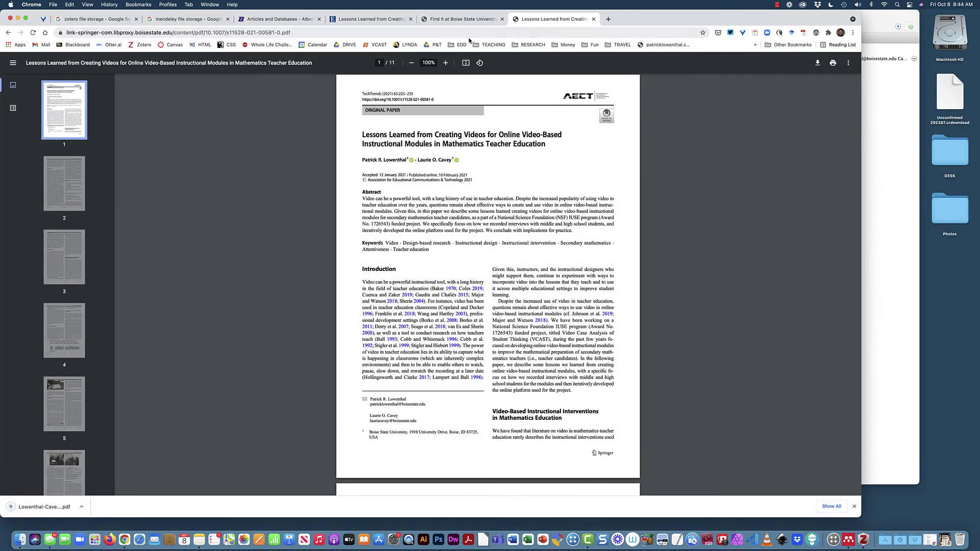
Go to Google Drive, narrow the browser window, and open 1. SCHOLARSHIP > --RESEARCH: Video Research > Video Articles.
{"action": "left_click", "coordinate": [468, 33]}
{"action": "type", "text": "dr"}
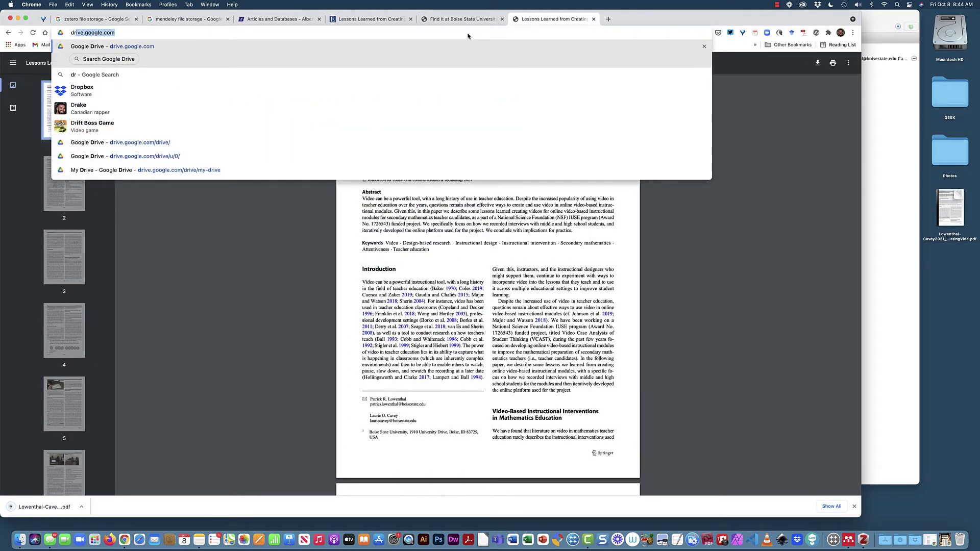
{"action": "key", "text": "Return"}
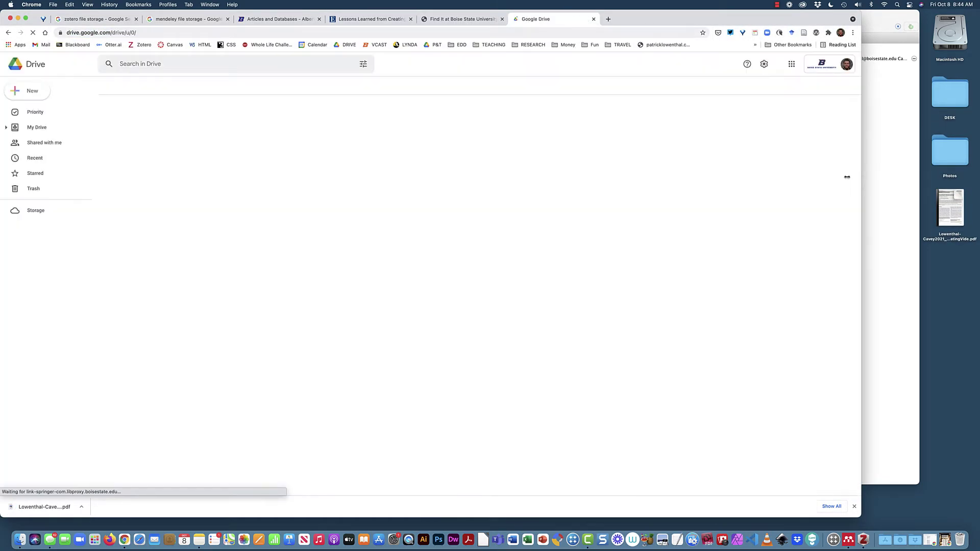
{"action": "left_click_drag", "start_coordinate": [859, 178], "coordinate": [740, 178]}
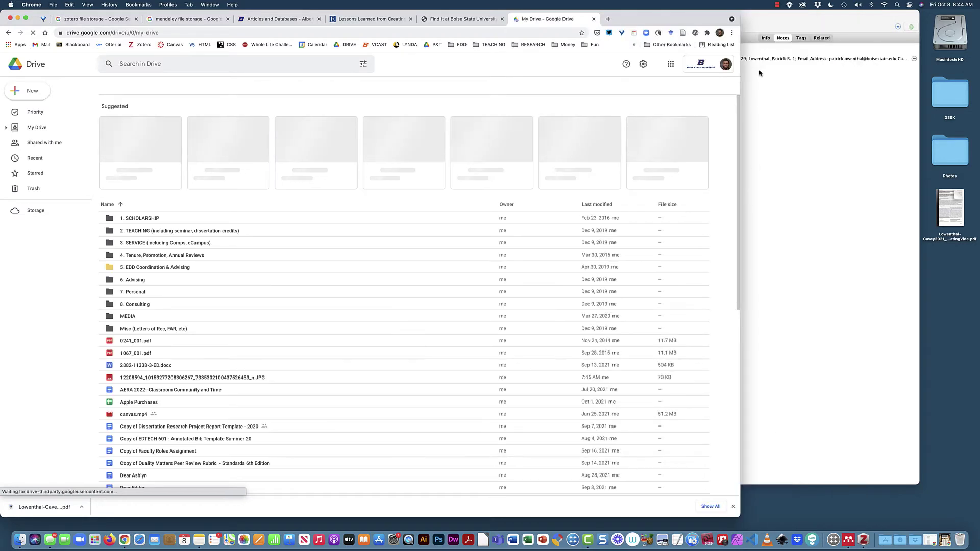
{"action": "double_click", "coordinate": [145, 219]}
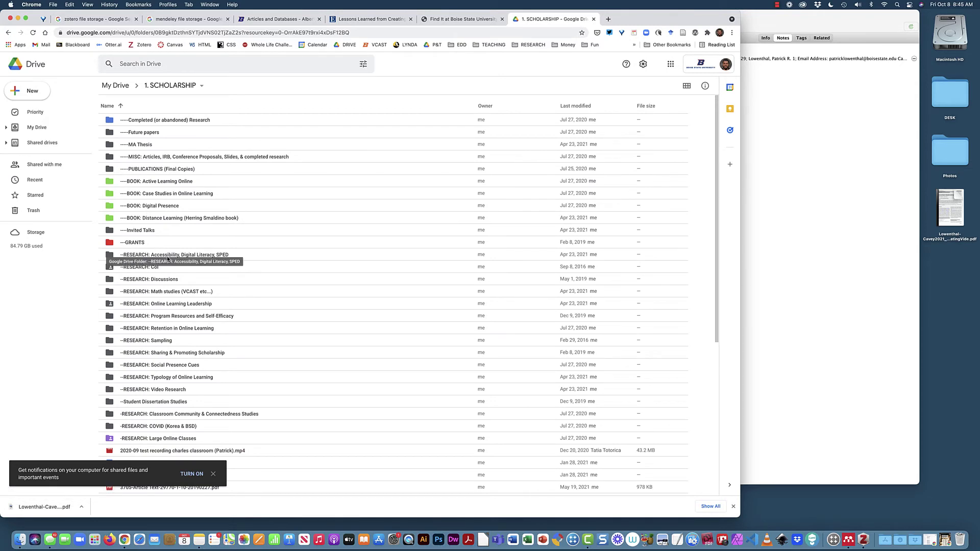
{"action": "double_click", "coordinate": [178, 390]}
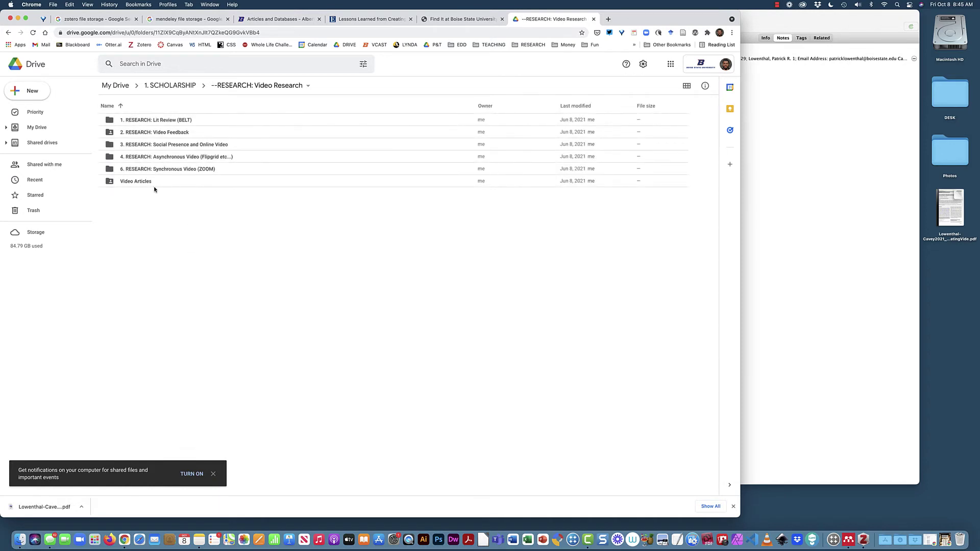
{"action": "double_click", "coordinate": [145, 185]}
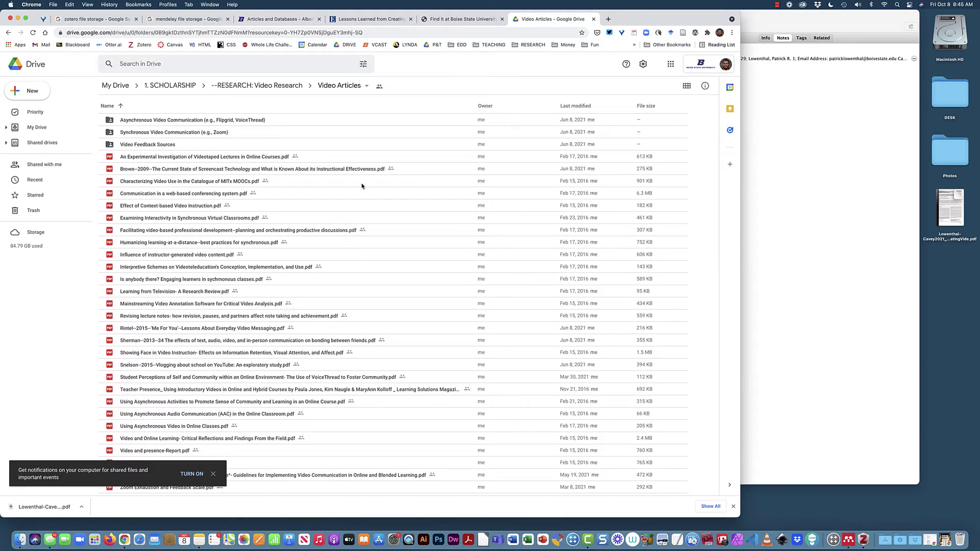
{"action": "mouse_move", "coordinate": [965, 222]}
{"action": "right_click", "coordinate": [957, 205]}
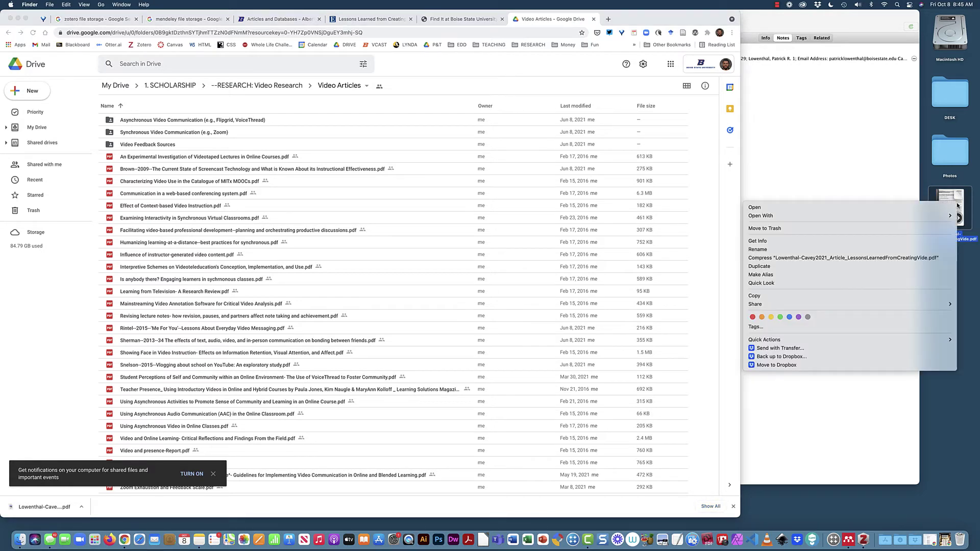
{"action": "left_click", "coordinate": [864, 250]}
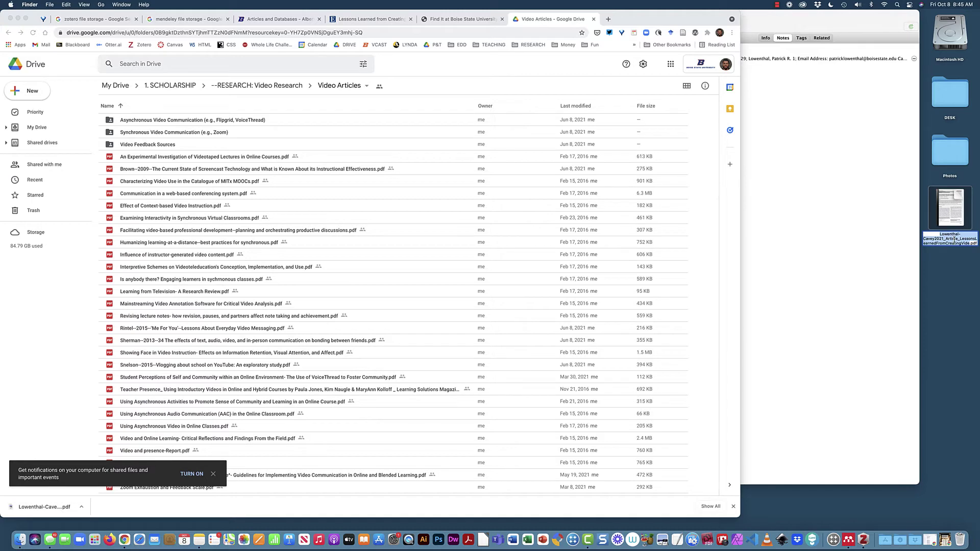
{"action": "left_click", "coordinate": [945, 214]}
Open the downloaded PDF from the desktop in Preview and copy the article's full title from its first page.
{"action": "right_click", "coordinate": [946, 205]}
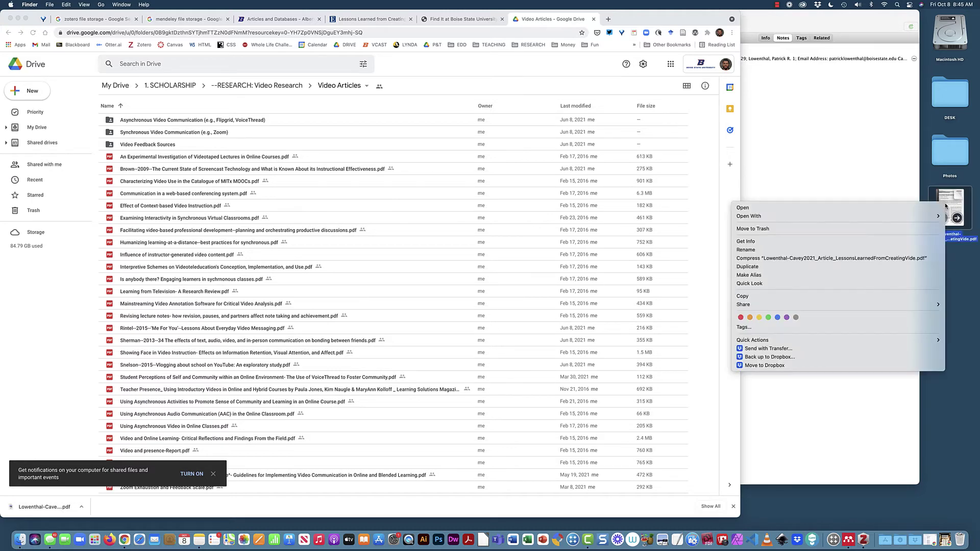
{"action": "mouse_move", "coordinate": [930, 216]}
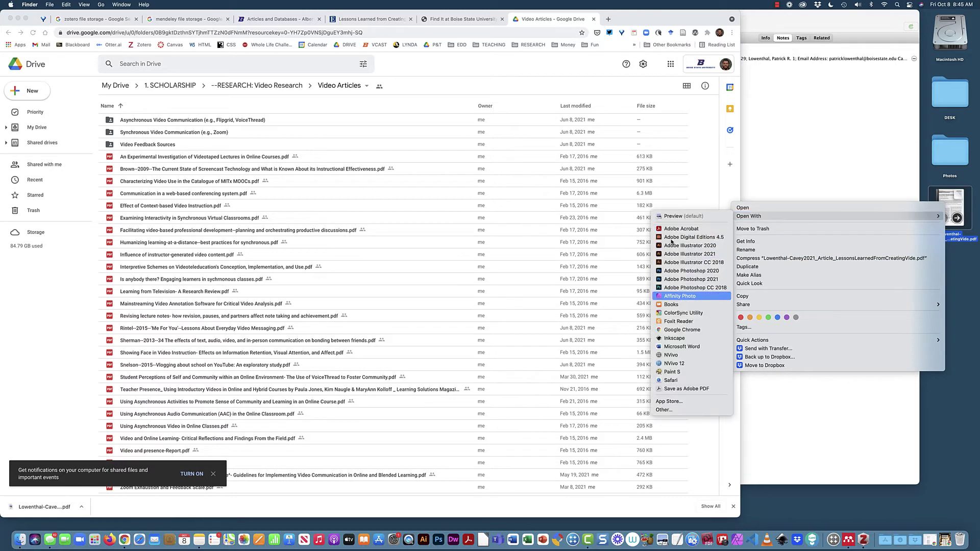
{"action": "left_click", "coordinate": [674, 216]}
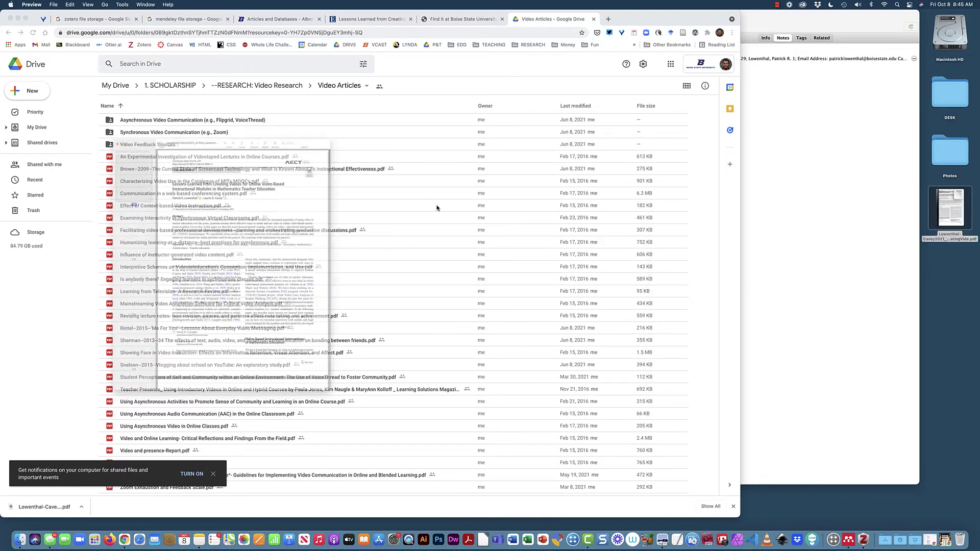
{"action": "triple_click", "coordinate": [220, 104]}
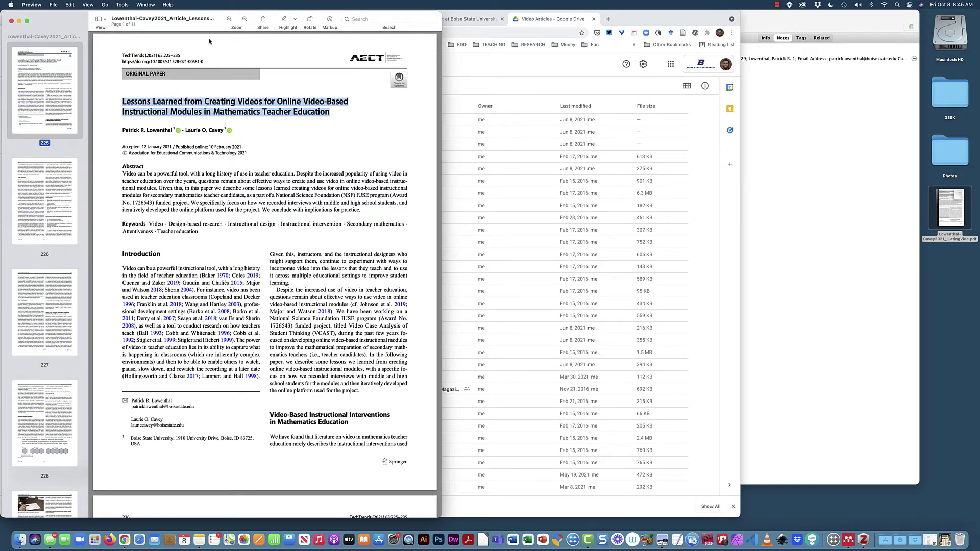
Rename the PDF to the first author's surname, 2021 and the copied article title, separated by double hyphens, and close the document.
{"action": "double_click", "coordinate": [177, 20]}
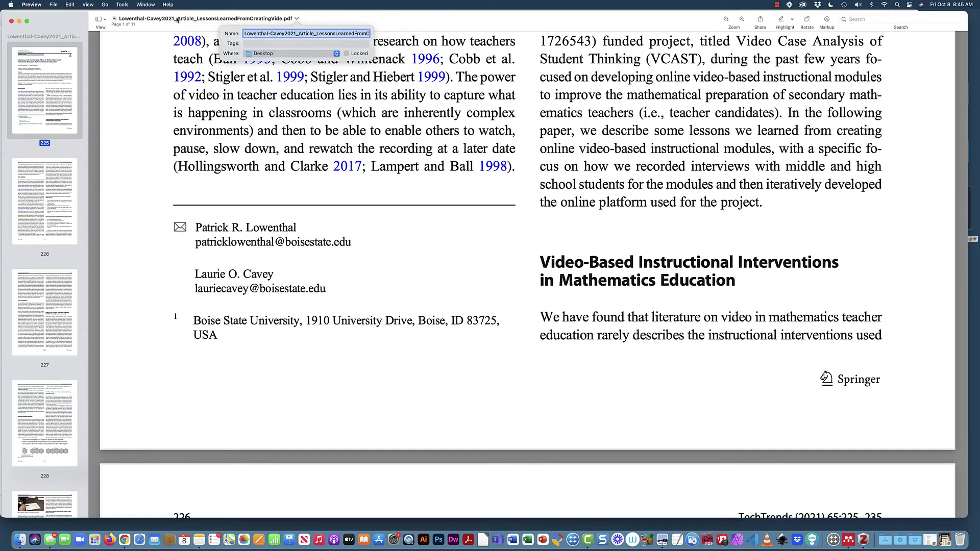
{"action": "type", "text": "Lowenthal--2021--"}
{"action": "key", "text": "super+v"}
{"action": "key", "text": "Return"}
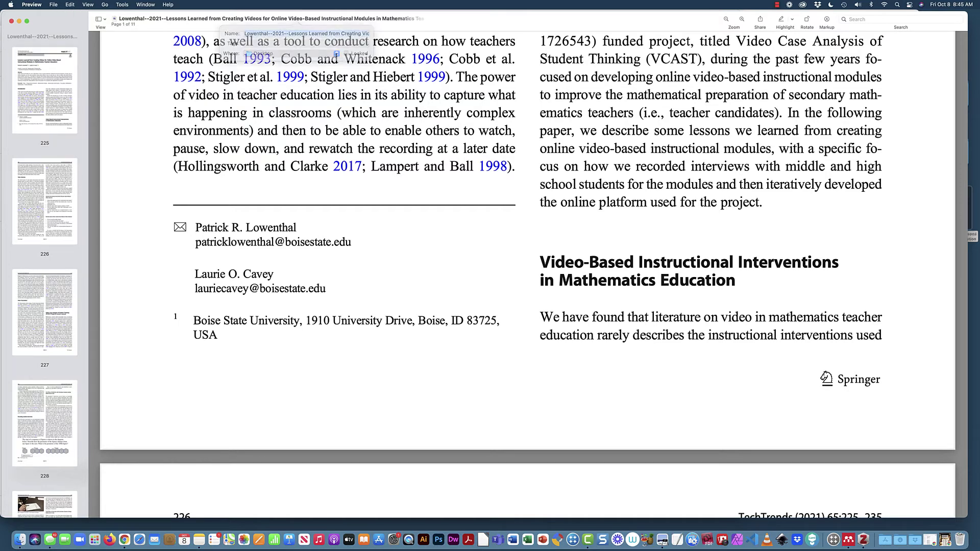
{"action": "scroll", "coordinate": [294, 114], "scroll_direction": "up", "scroll_amount": 15}
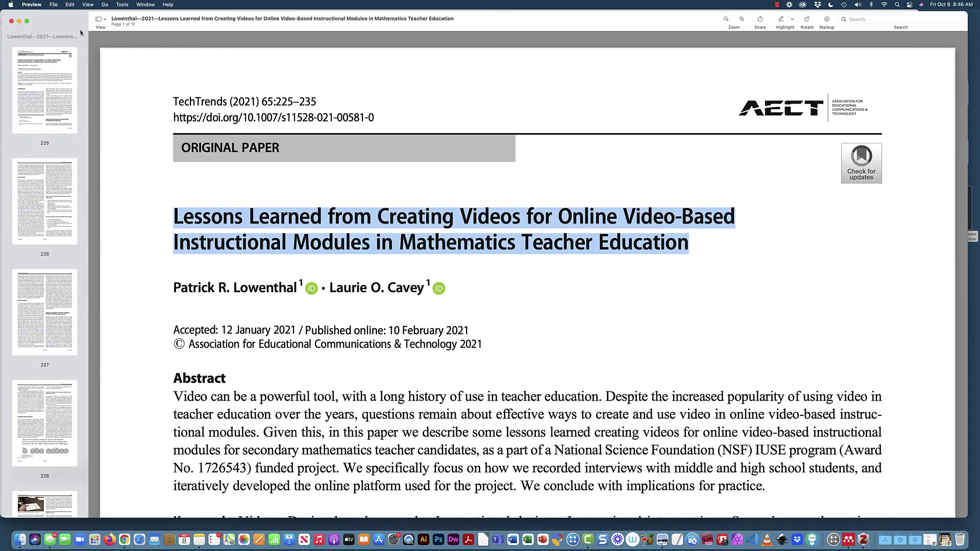
{"action": "key", "text": "super+w"}
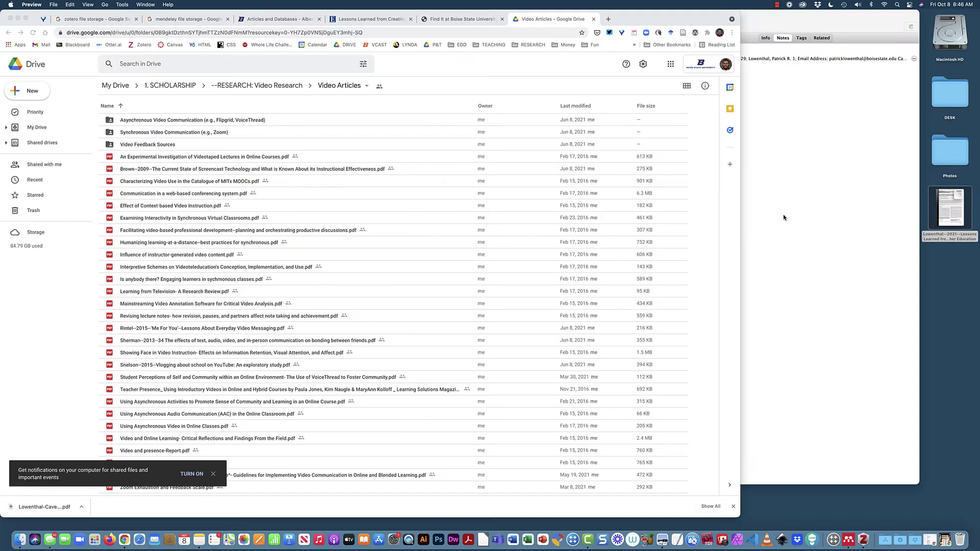
Upload the renamed PDF from the desktop into the Video Articles folder in Google Drive and copy its sharing link.
{"action": "left_click_drag", "start_coordinate": [961, 214], "coordinate": [218, 257]}
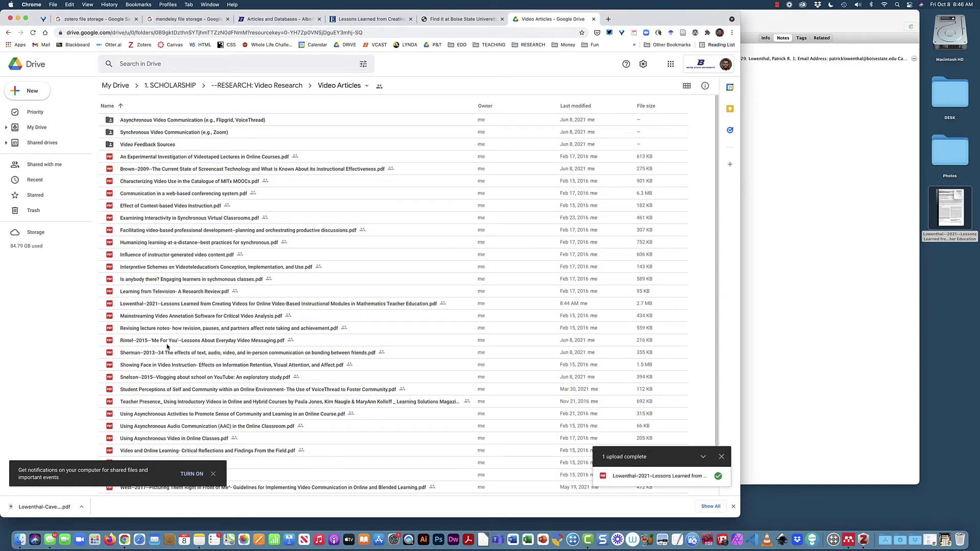
{"action": "left_click", "coordinate": [181, 306]}
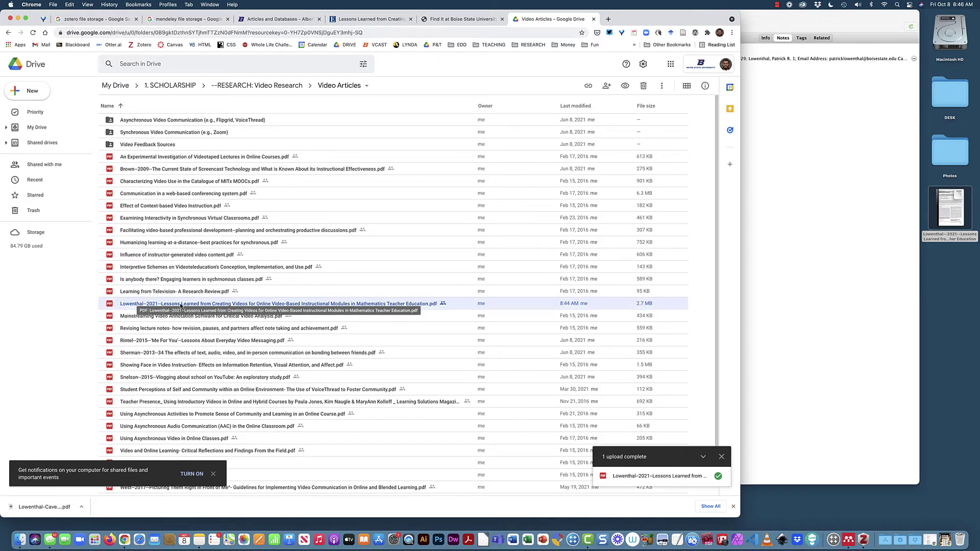
{"action": "right_click", "coordinate": [181, 305]}
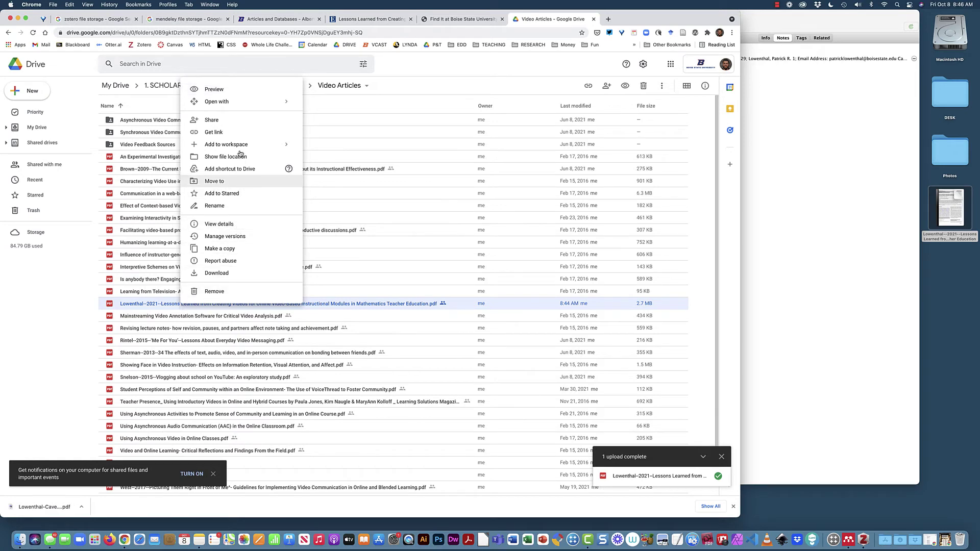
{"action": "left_click", "coordinate": [236, 136]}
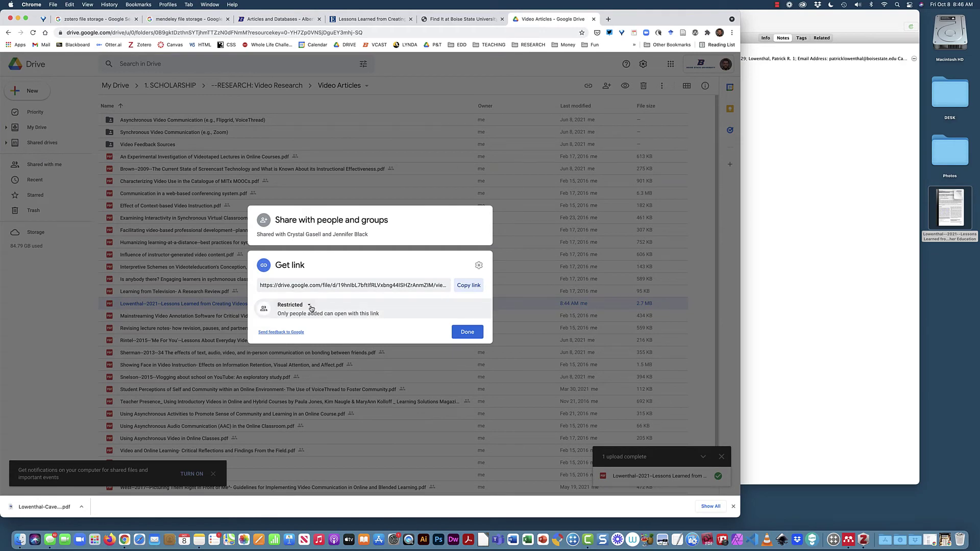
{"action": "left_click", "coordinate": [470, 287]}
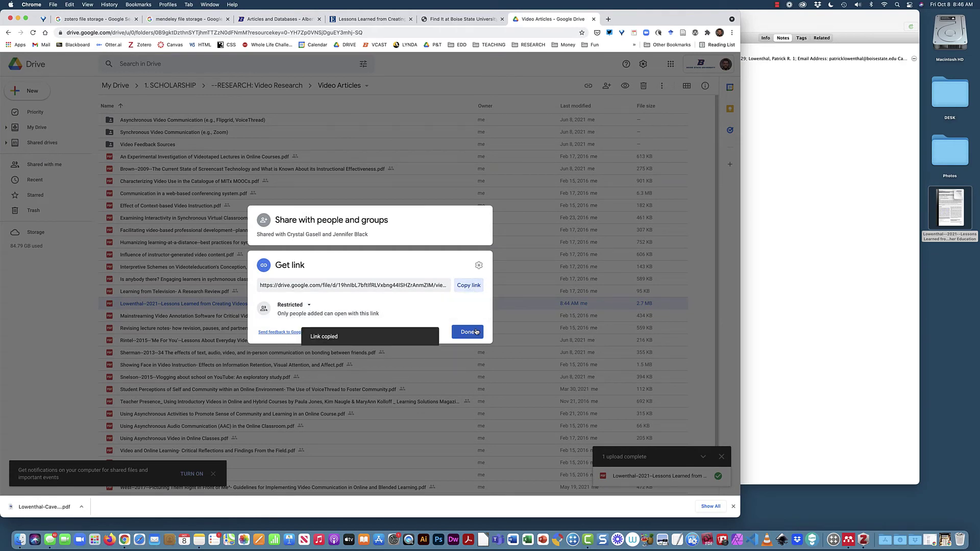
Switch to Zotero and examine the article's bibliographic details, including its URL and Accessed fields, and the available commands.
{"action": "key", "text": "super+Tab"}
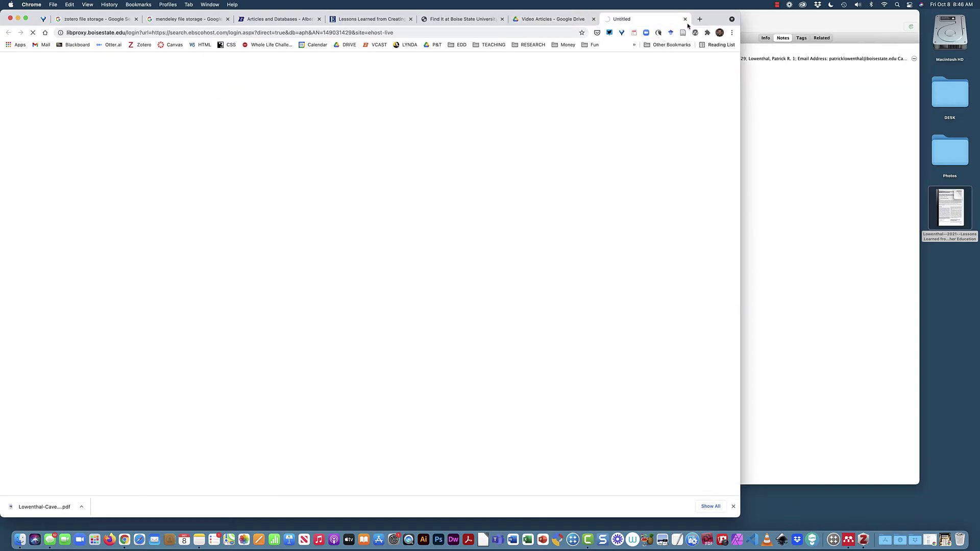
{"action": "left_click", "coordinate": [787, 162]}
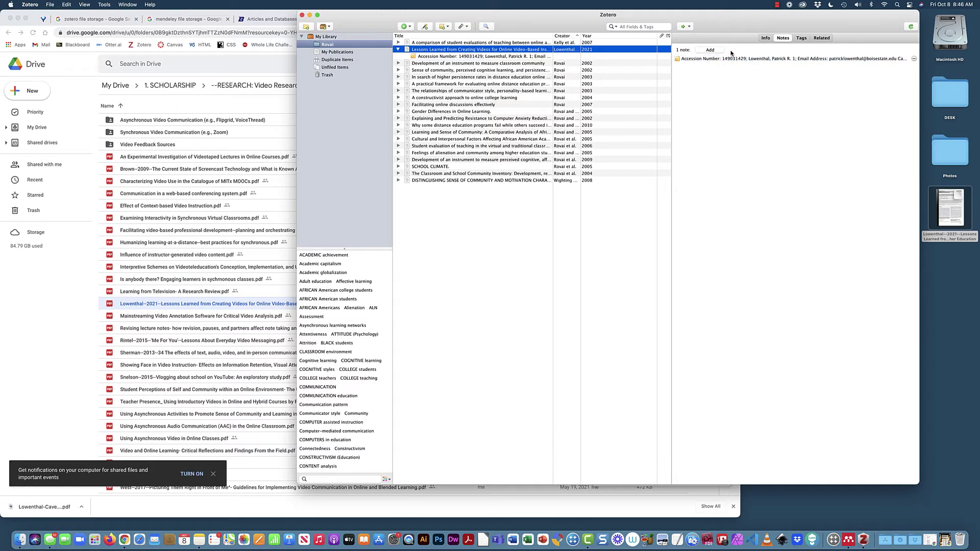
{"action": "left_click", "coordinate": [767, 38]}
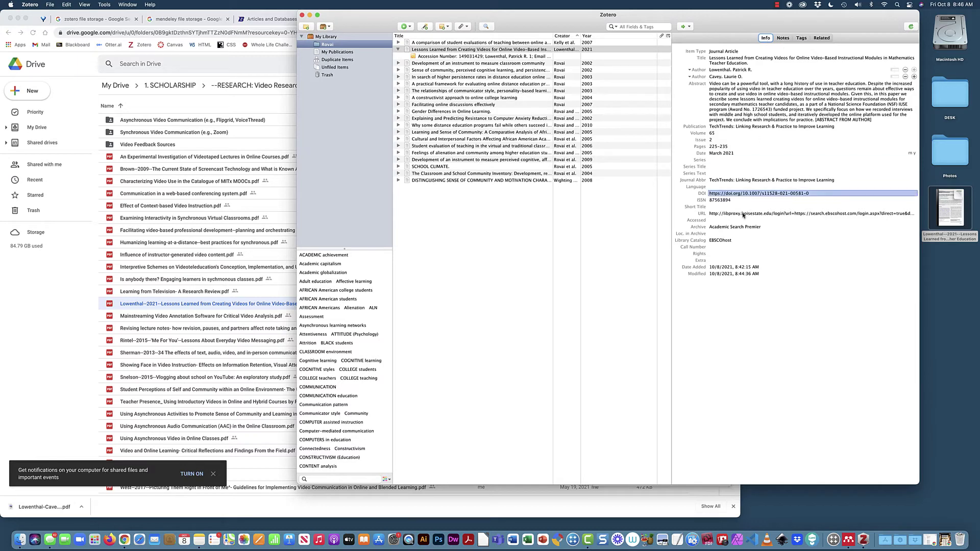
{"action": "left_click", "coordinate": [718, 215]}
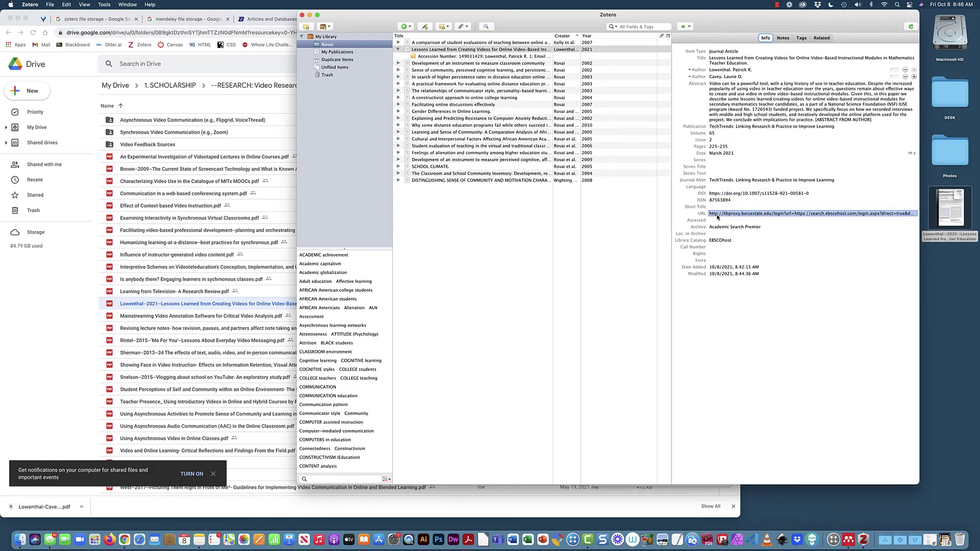
{"action": "left_click", "coordinate": [716, 220]}
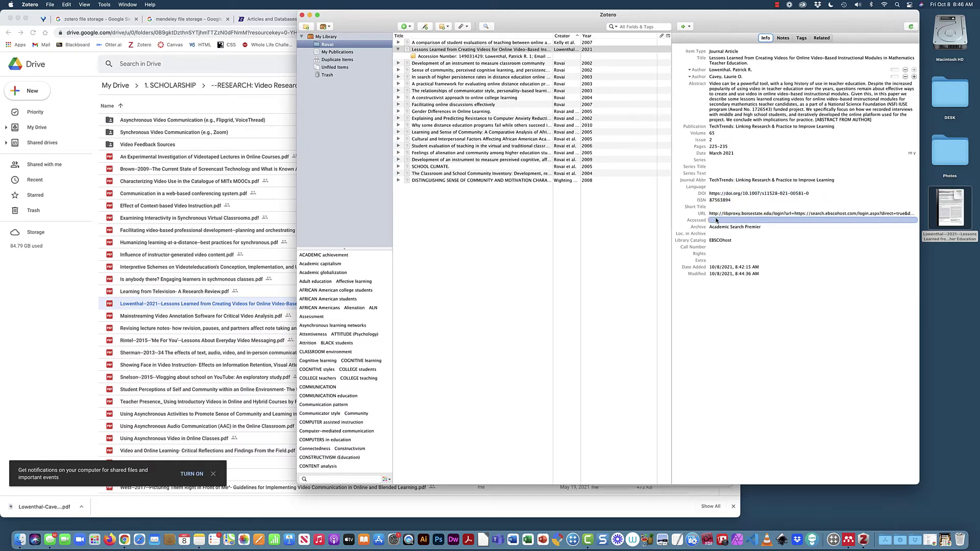
{"action": "key", "text": "Escape"}
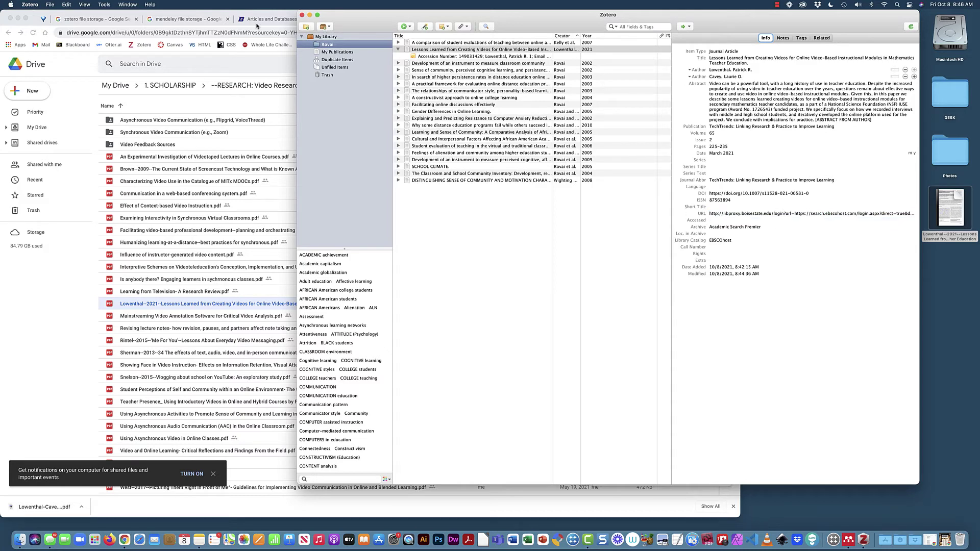
{"action": "left_click", "coordinate": [48, 5]}
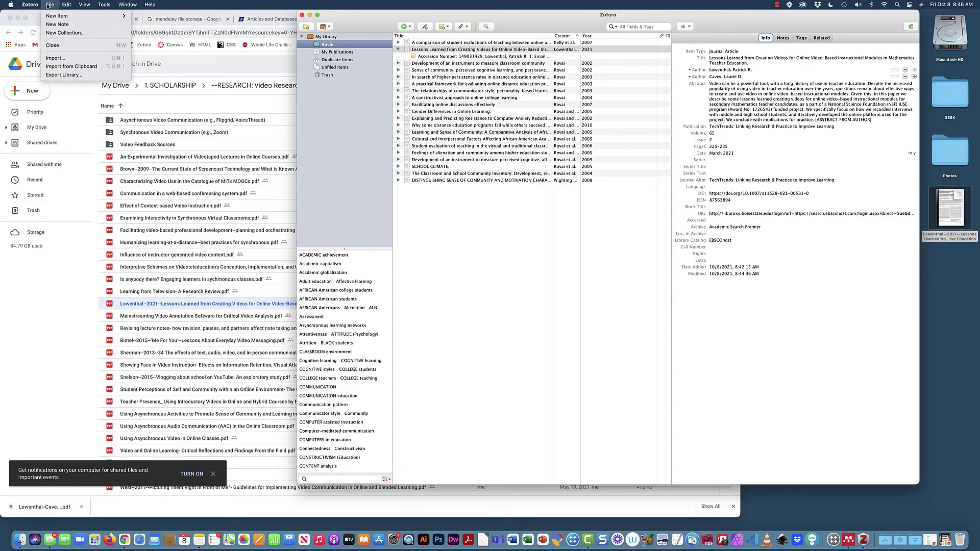
{"action": "mouse_move", "coordinate": [57, 17]}
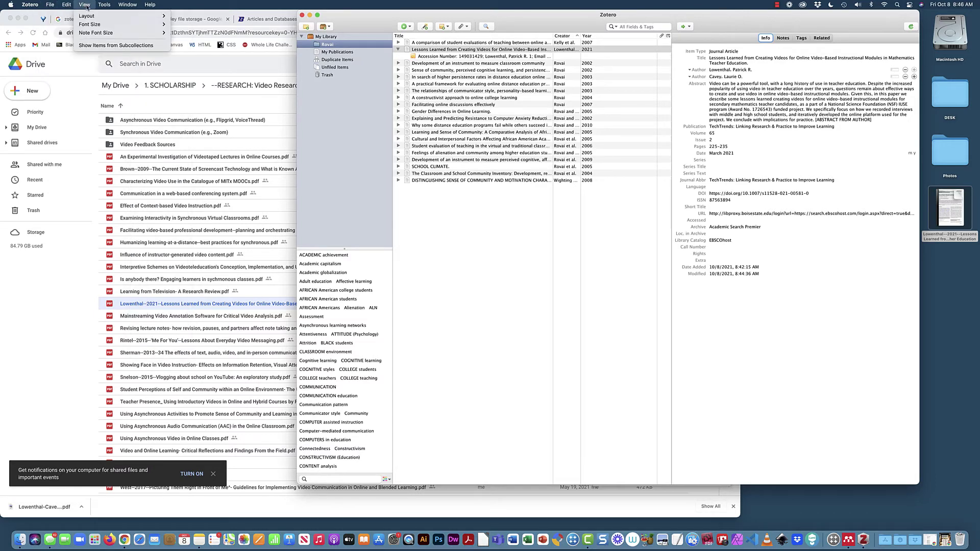
{"action": "mouse_move", "coordinate": [100, 6]}
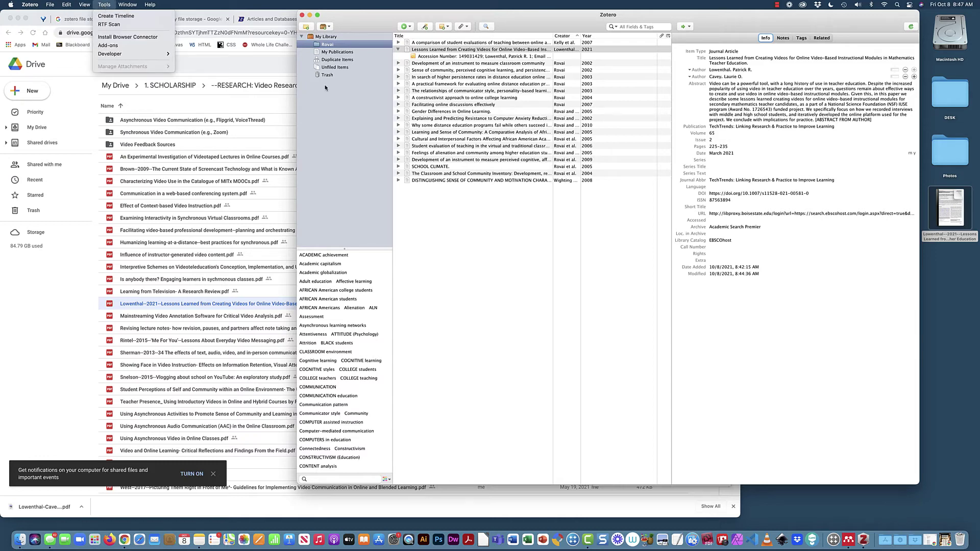
Add a new note to the article containing the copied Google Drive link.
{"action": "left_click", "coordinate": [783, 39]}
{"action": "left_click", "coordinate": [784, 38]}
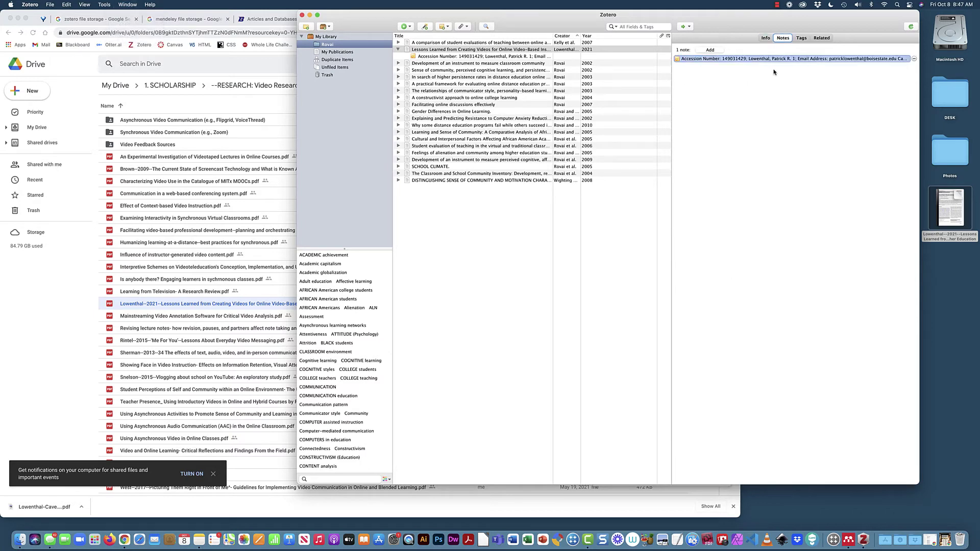
{"action": "left_click", "coordinate": [724, 51]}
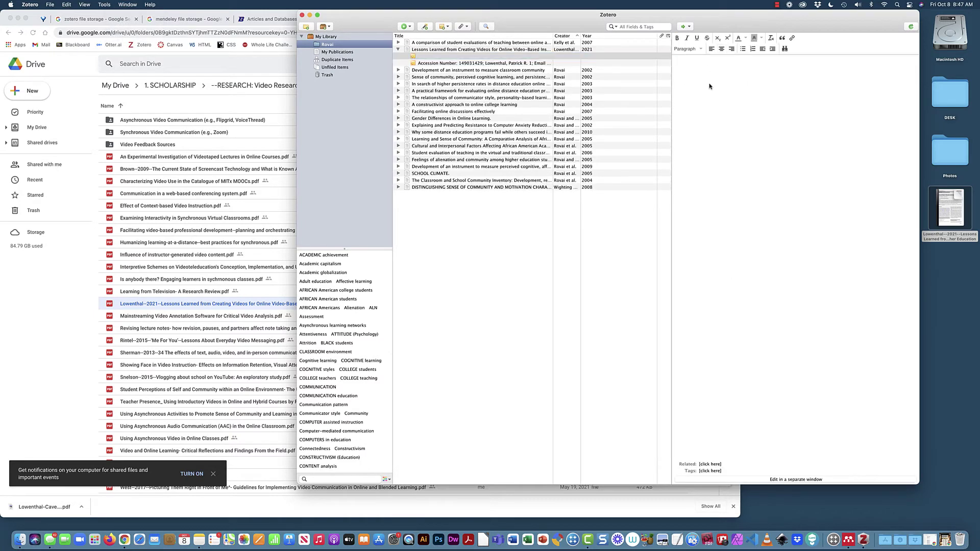
{"action": "key", "text": "super+v"}
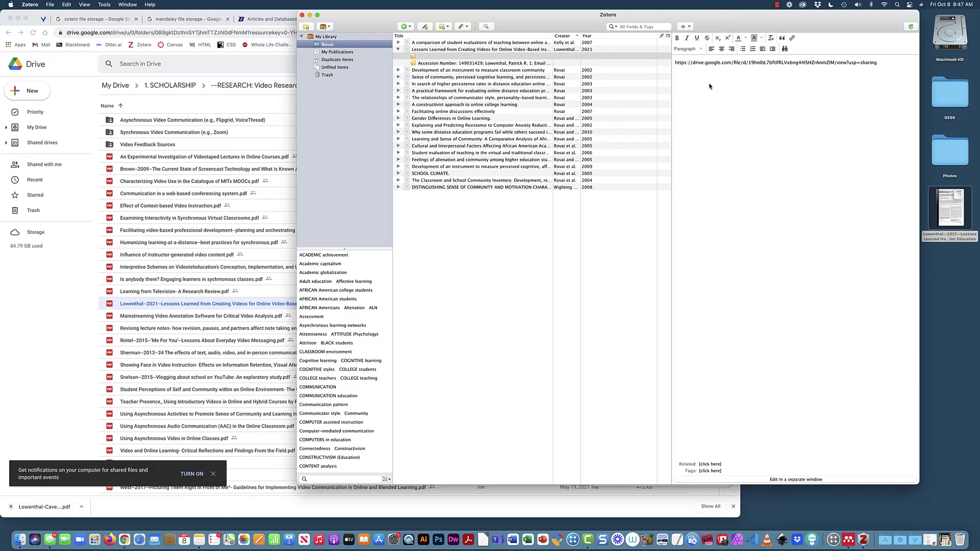
{"action": "key", "text": "Return"}
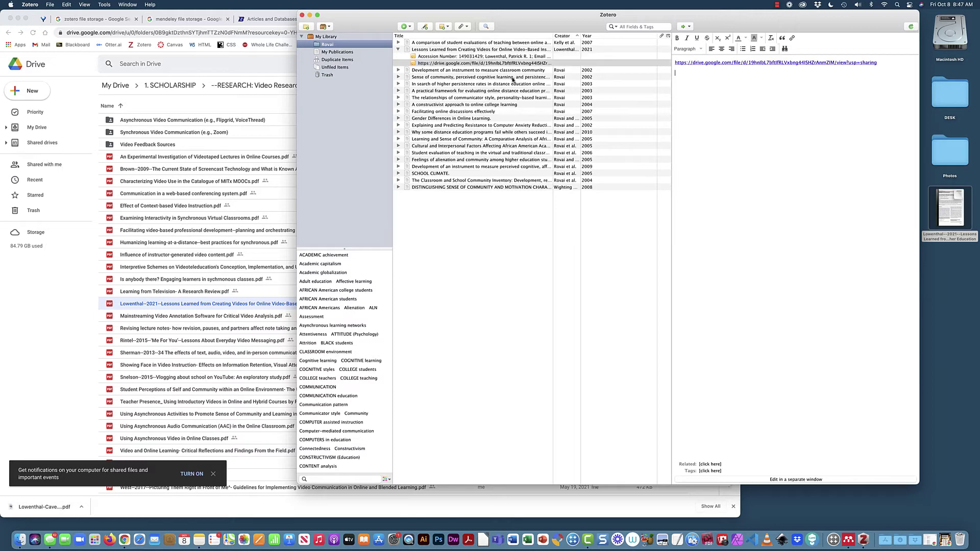
Move the article's imported note that starts with the accession number to the trash.
{"action": "left_click", "coordinate": [451, 57]}
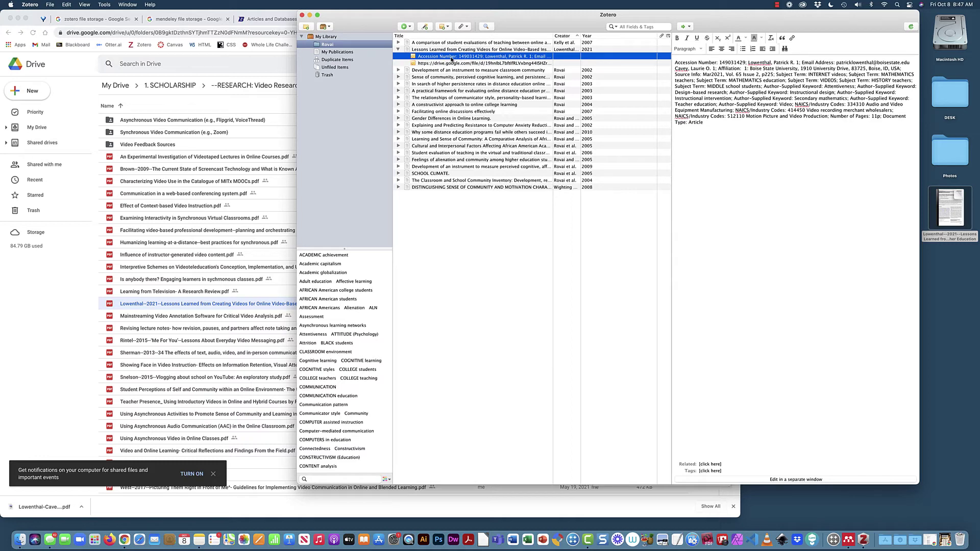
{"action": "right_click", "coordinate": [451, 59]}
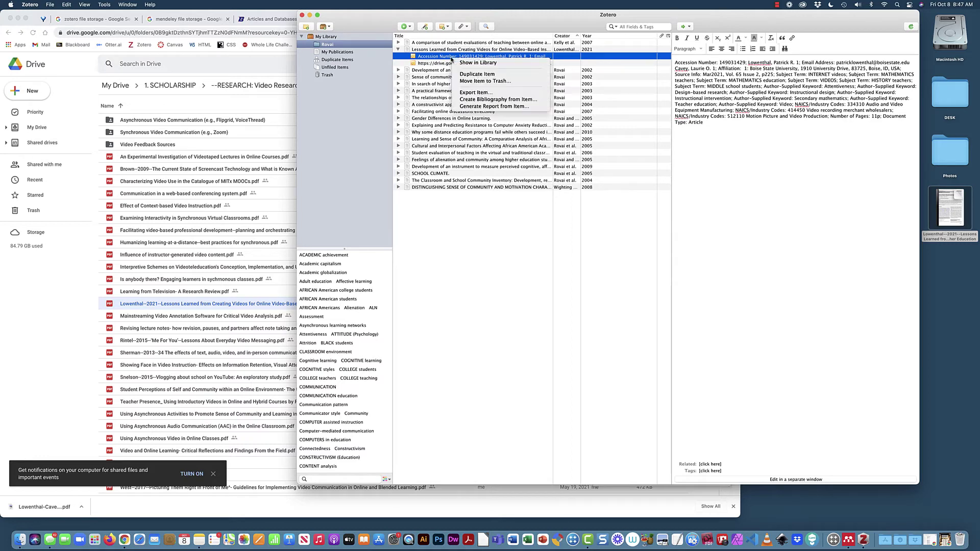
{"action": "left_click", "coordinate": [479, 82]}
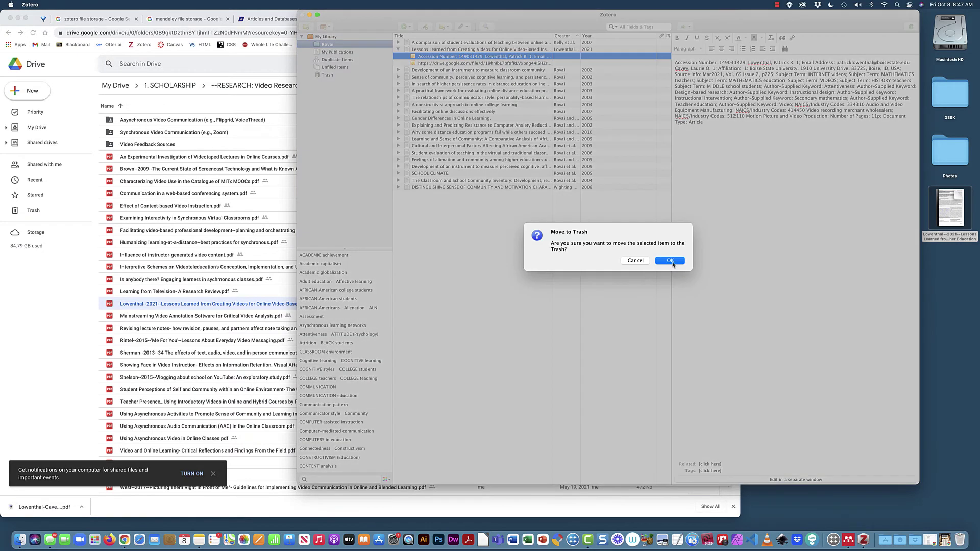
{"action": "key", "text": "Escape"}
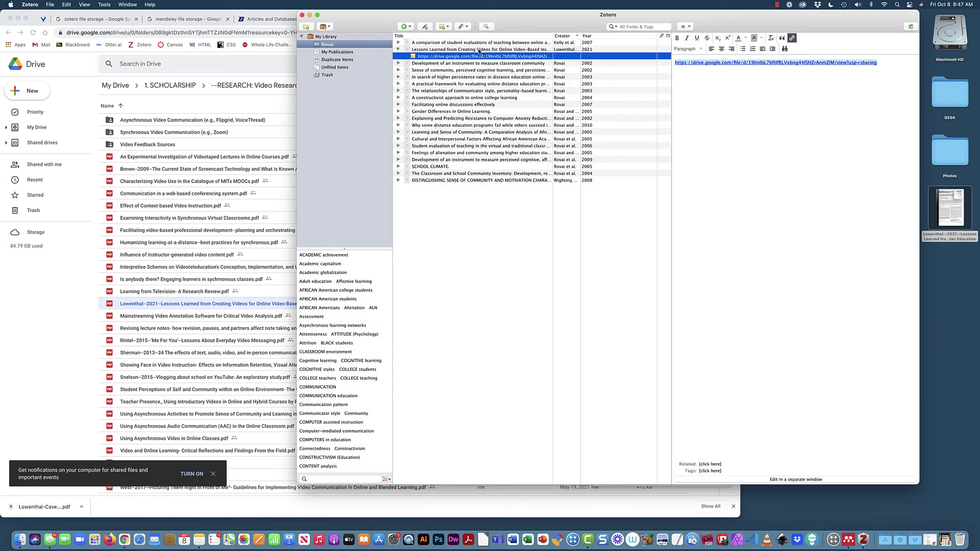
Add another note to the article with the headings Purpose, Method and Results, each followed by a placeholder line "add".
{"action": "left_click", "coordinate": [479, 50]}
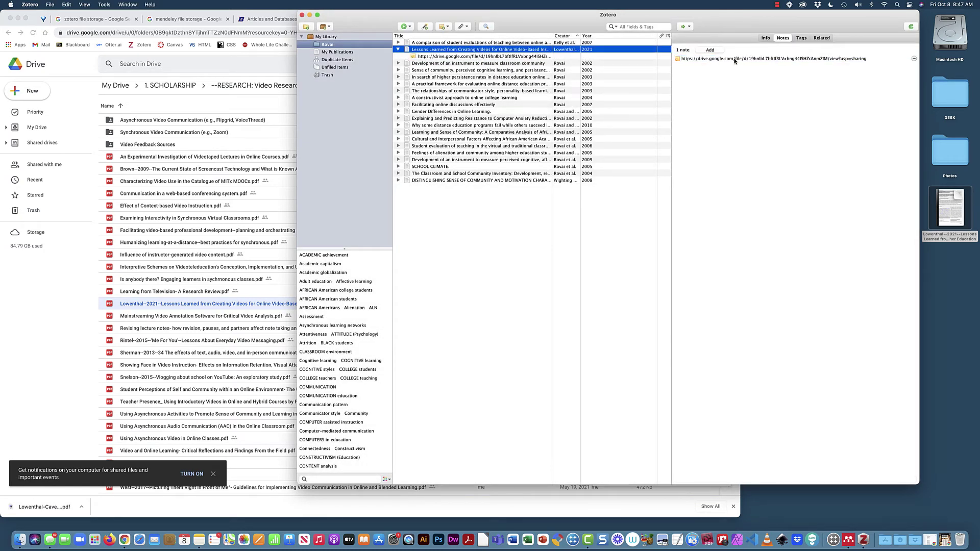
{"action": "left_click", "coordinate": [711, 50]}
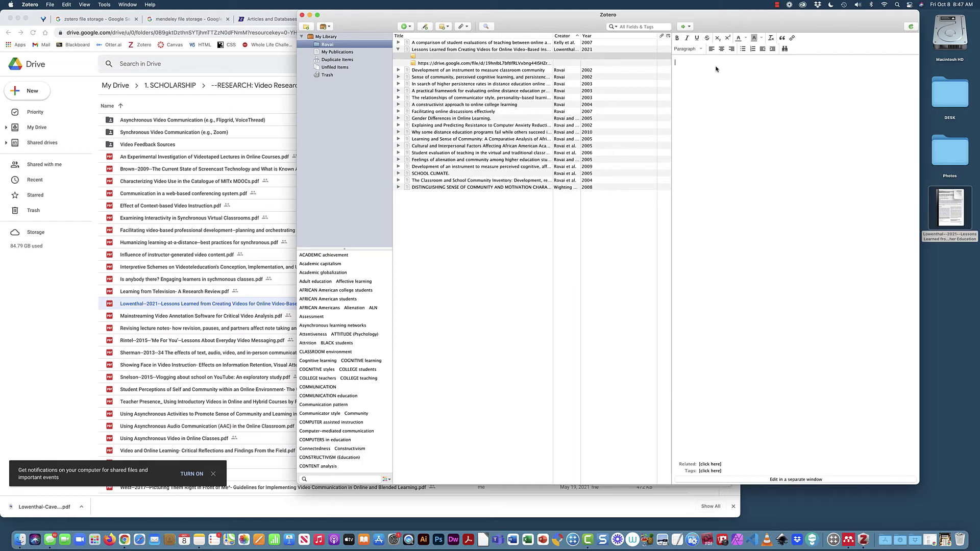
{"action": "type", "text": "ummary"}
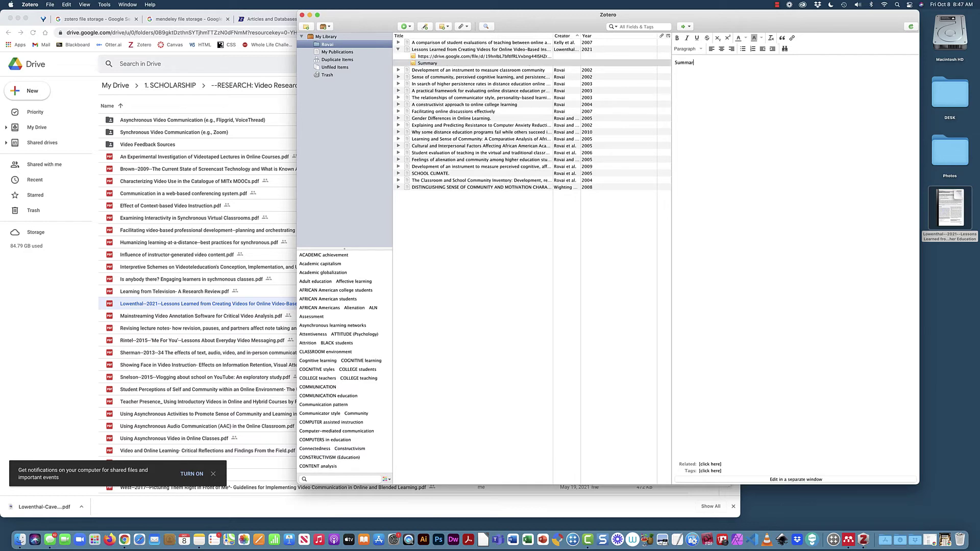
{"action": "key", "text": "BackSpace"}
{"action": "key", "text": "BackSpace"}
{"action": "key", "text": "BackSpace"}
{"action": "key", "text": "BackSpace"}
{"action": "type", "text": "Purpose add "}
{"action": "type", "text": "Method "}
{"action": "type", "text": "add "}
{"action": "type", "text": "Results"}
{"action": "key", "text": "Return"}
{"action": "type", "text": "ad"}
Extend the note with the headings Limitations and Key quotes, each followed by a placeholder line "add".
{"action": "type", "text": "Limmt"}
{"action": "key", "text": "BackSpace"}
{"action": "key", "text": "BackSpace"}
{"action": "type", "text": "itations add"}
{"action": "key", "text": "Return"}
{"action": "type", "text": "Key quotes"}
{"action": "key", "text": "Return"}
{"action": "type", "text": "a"}
Make the note's headings Purpose, Method, Results, Limitations and Key quotes bold.
{"action": "left_click_drag", "start_coordinate": [709, 148], "coordinate": [674, 104]}
{"action": "key", "text": "super+b"}
{"action": "key", "text": "super+b"}
{"action": "key", "text": "super+b"}
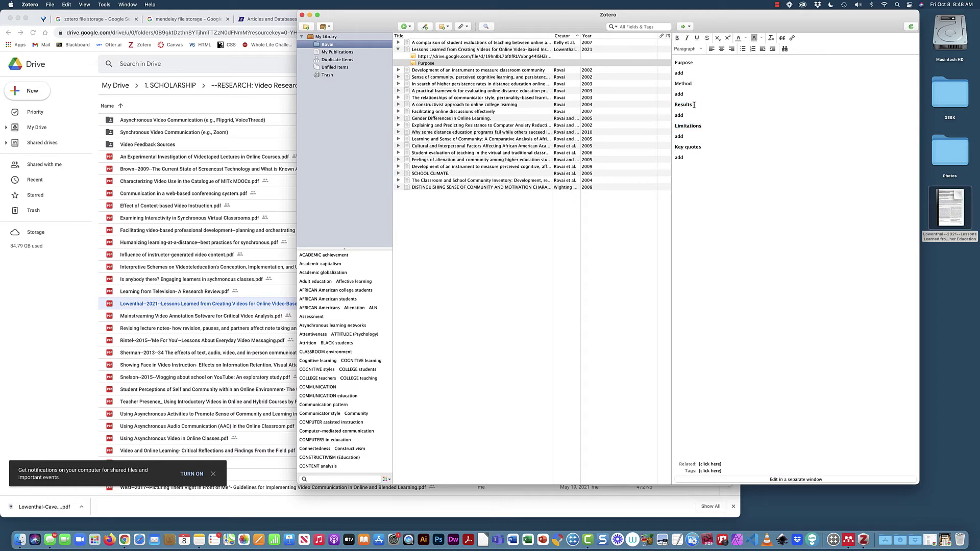
{"action": "key", "text": "super+b"}
{"action": "left_click_drag", "start_coordinate": [692, 84], "coordinate": [674, 62]}
{"action": "key", "text": "super+b"}
{"action": "key", "text": "super+b"}
{"action": "key", "text": "Down"}
Switch to Google Drive, open the uploaded article PDF in the preview and skim its first three pages.
{"action": "double_click", "coordinate": [224, 305]}
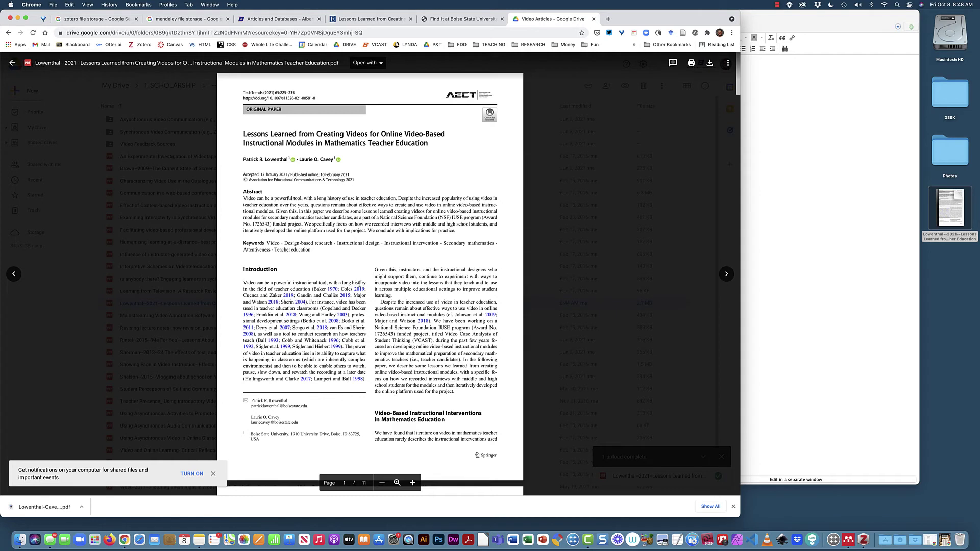
{"action": "left_click_drag", "start_coordinate": [360, 284], "coordinate": [242, 285]}
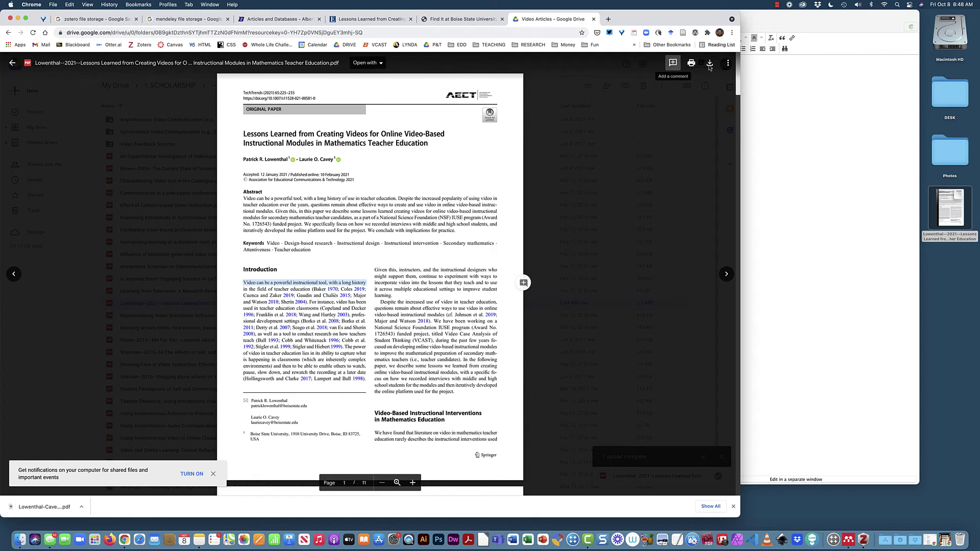
{"action": "left_click", "coordinate": [727, 63]}
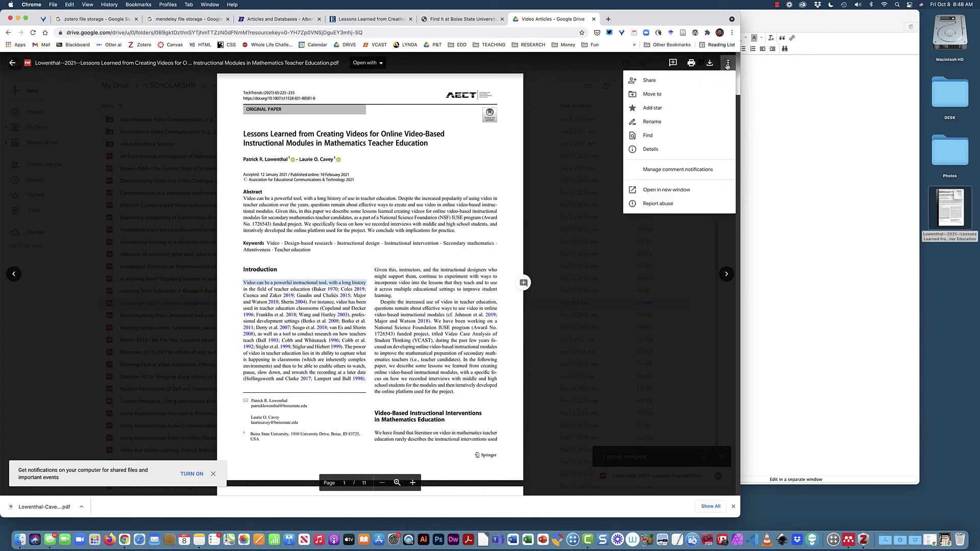
{"action": "left_click", "coordinate": [398, 264]}
{"action": "scroll", "coordinate": [398, 264], "scroll_direction": "down", "scroll_amount": 10}
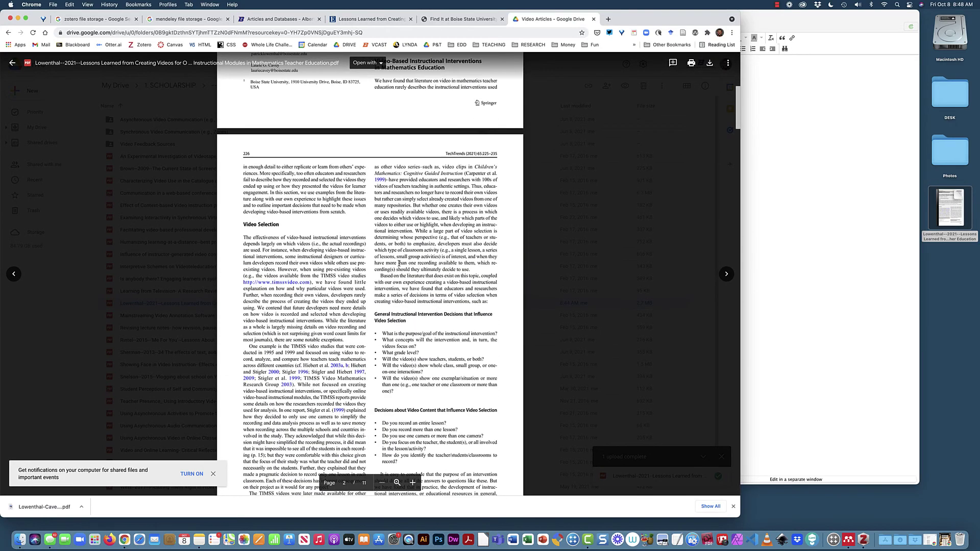
{"action": "scroll", "coordinate": [399, 263], "scroll_direction": "down", "scroll_amount": 11}
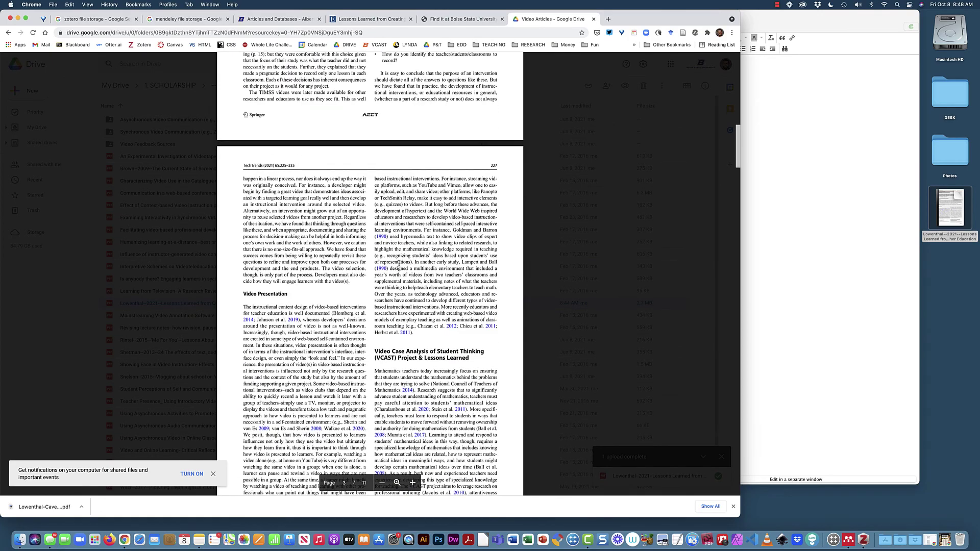
{"action": "scroll", "coordinate": [399, 264], "scroll_direction": "up", "scroll_amount": 19}
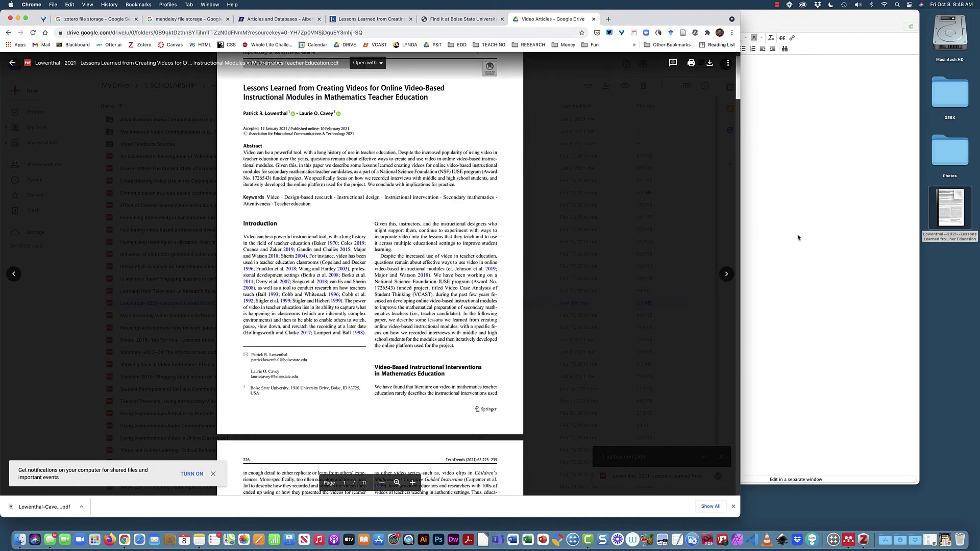
Start a comment on the Introduction's opening words "Video can be a powerful instructional tool, with" in the PDF preview.
{"action": "key", "text": "super+Tab"}
{"action": "left_click", "coordinate": [251, 236]}
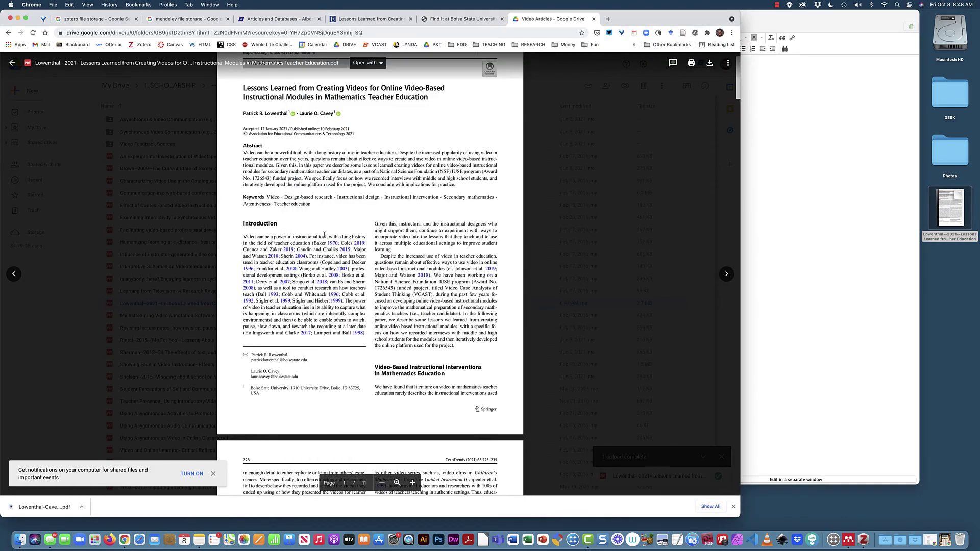
{"action": "left_click_drag", "start_coordinate": [294, 239], "coordinate": [339, 238]}
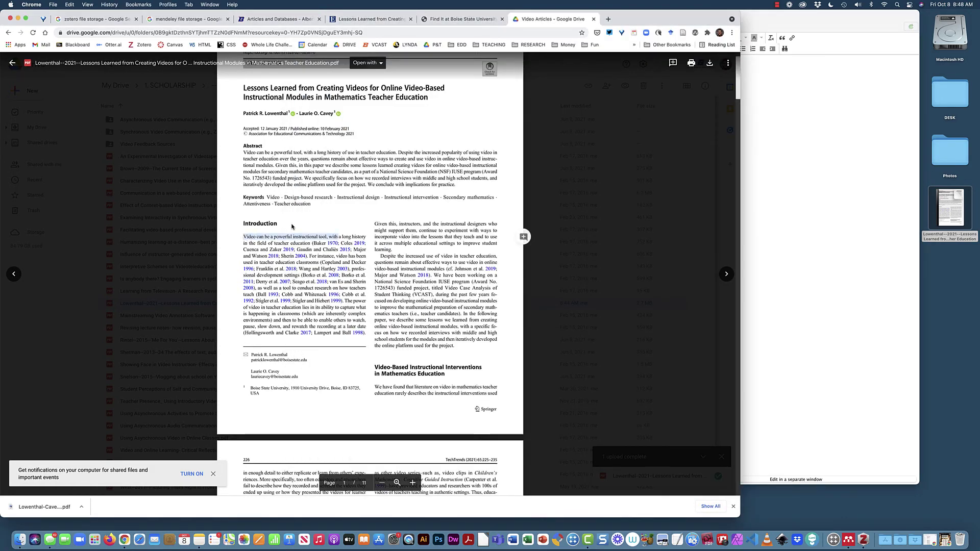
{"action": "left_click", "coordinate": [673, 63]}
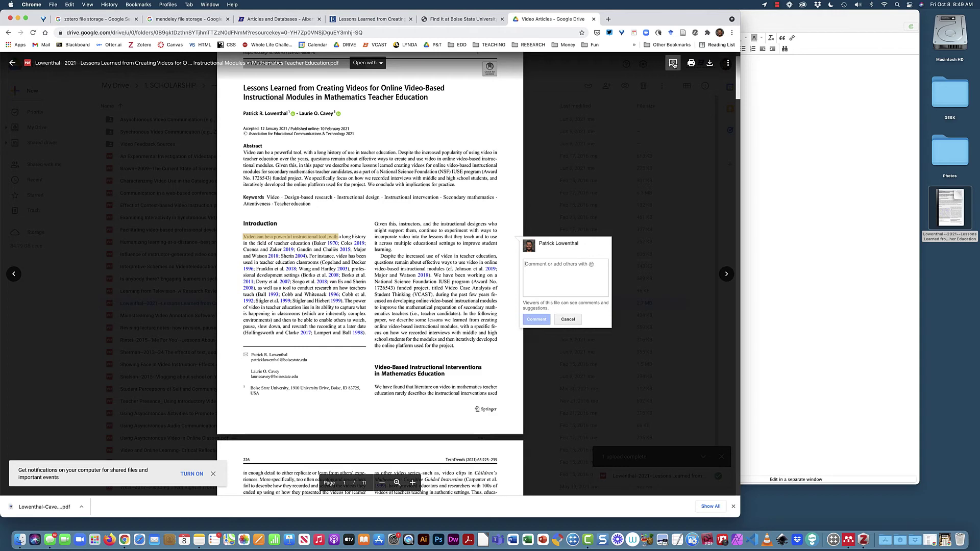
{"action": "type", "text": "Method"}
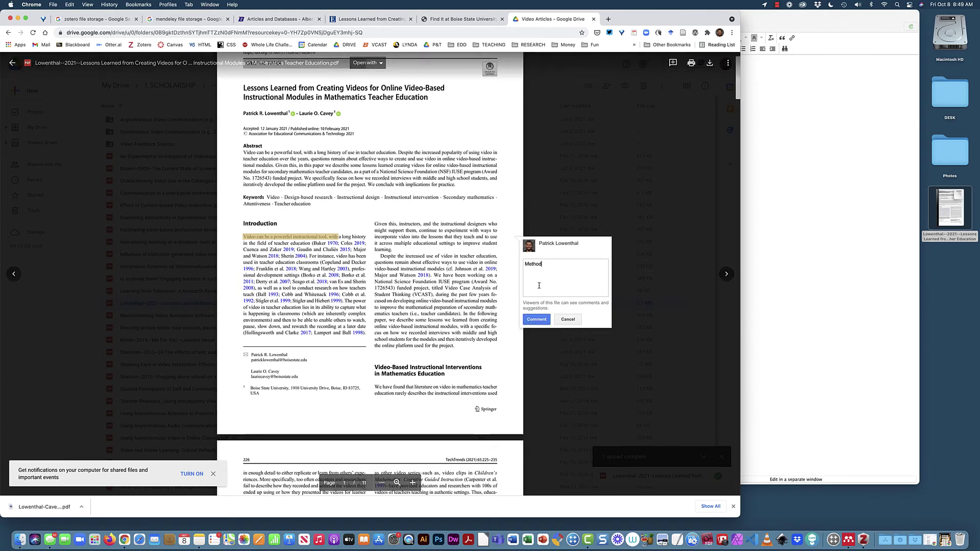
{"action": "key", "text": "BackSpace"}
{"action": "key", "text": "BackSpace"}
{"action": "key", "text": "BackSpace"}
{"action": "key", "text": "BackSpace"}
{"action": "key", "text": "BackSpace"}
{"action": "key", "text": "BackSpace"}
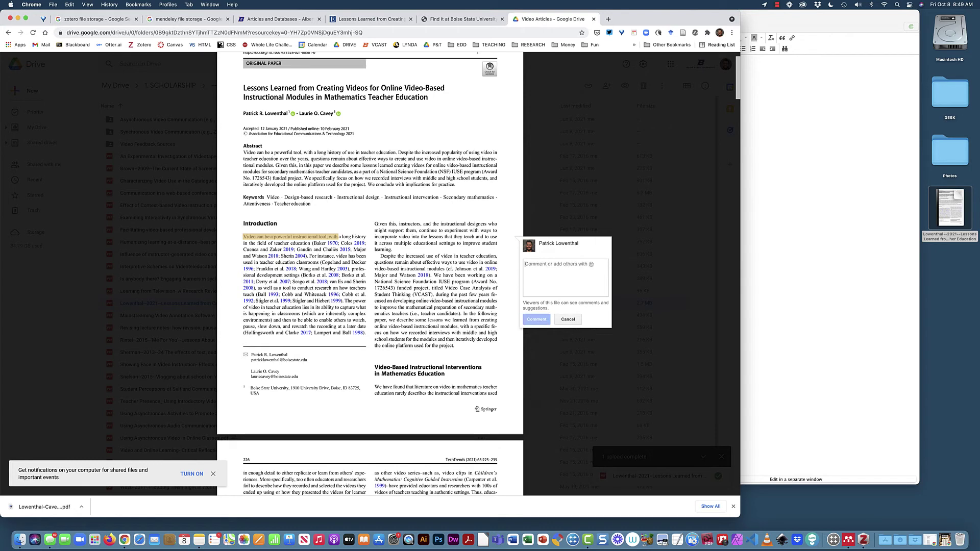
Post the comment "Not a strong approach to solve this problem" on the selected Introduction text.
{"action": "type", "text": "Not a stro"}
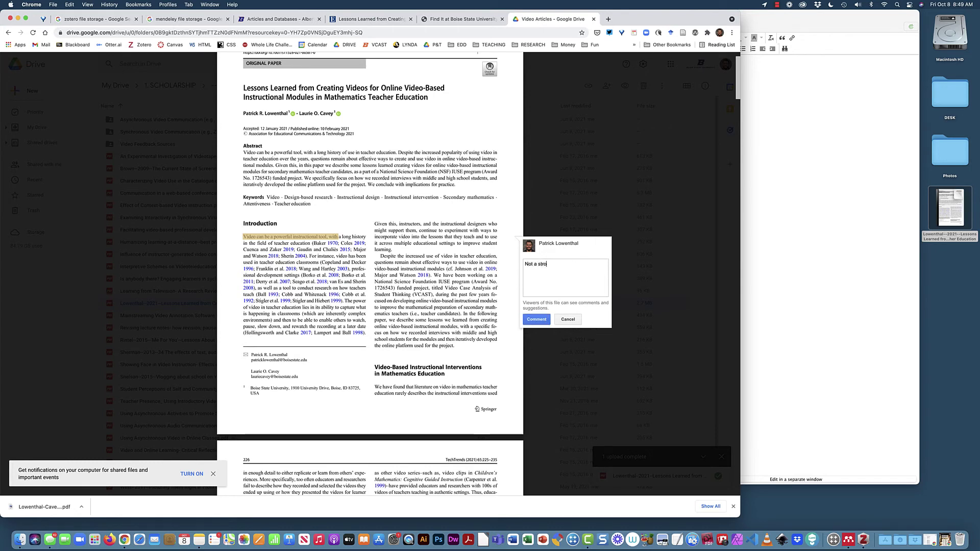
{"action": "type", "text": "ng approach to solve this problem"}
{"action": "left_click", "coordinate": [537, 320]}
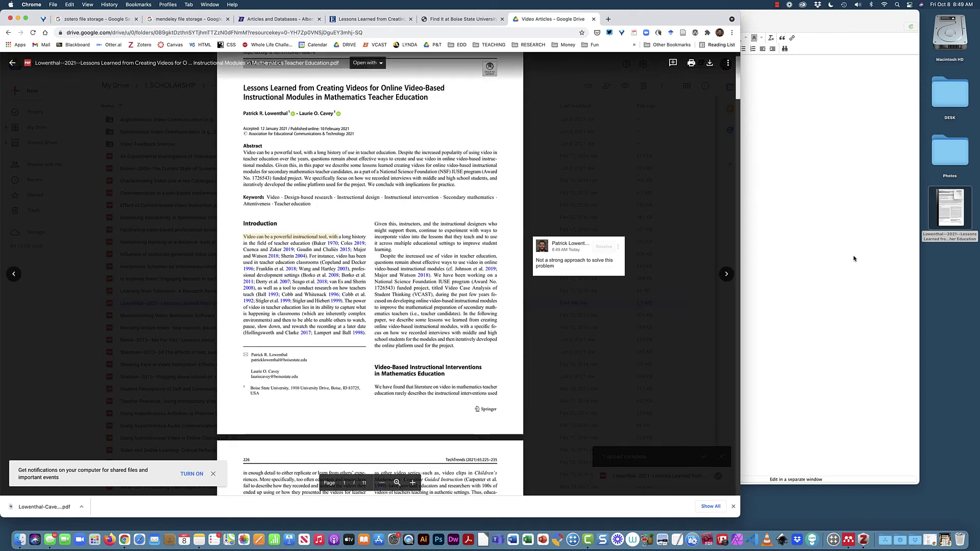
Switch to Zotero and insert an empty line above the Purpose heading in the article's note.
{"action": "left_click", "coordinate": [797, 259]}
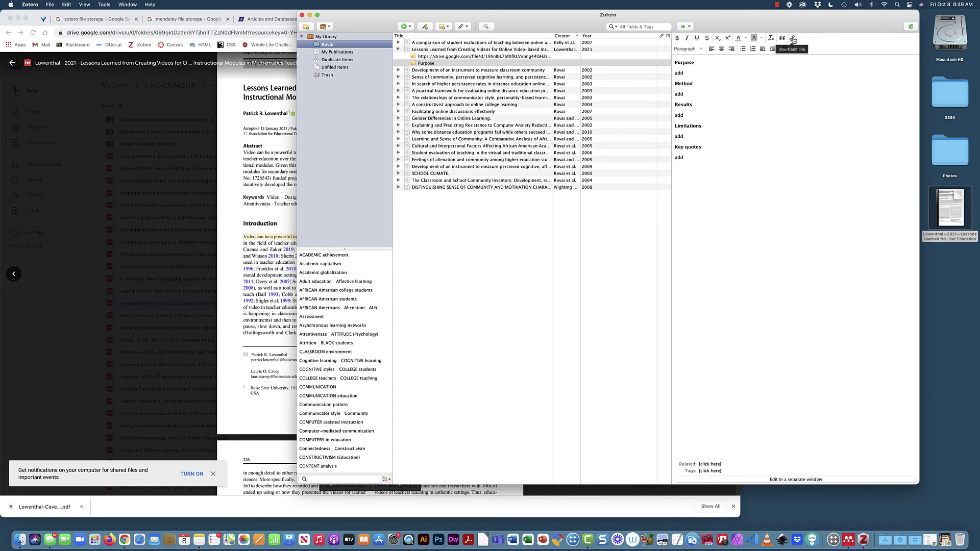
{"action": "left_click", "coordinate": [676, 62]}
{"action": "key", "text": "Return"}
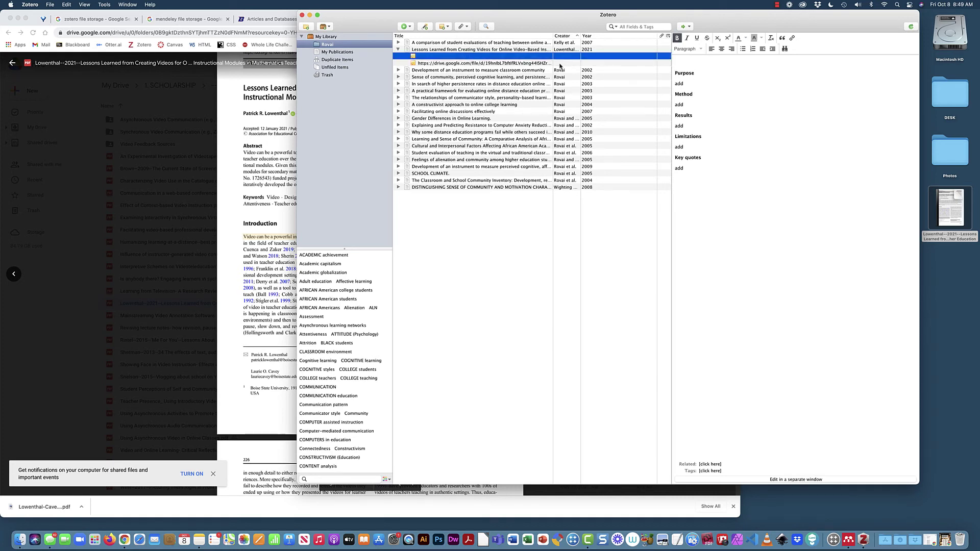
Copy the Google Drive URL from the article's link-only note and reopen the note with the headings.
{"action": "left_click", "coordinate": [513, 64]}
{"action": "left_click", "coordinate": [513, 57]}
{"action": "left_click", "coordinate": [509, 65]}
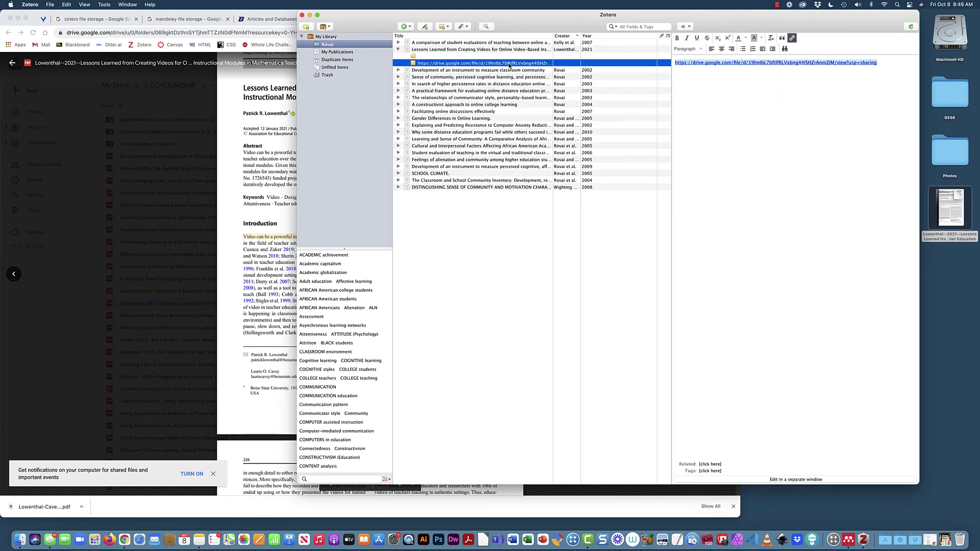
{"action": "right_click", "coordinate": [722, 63]}
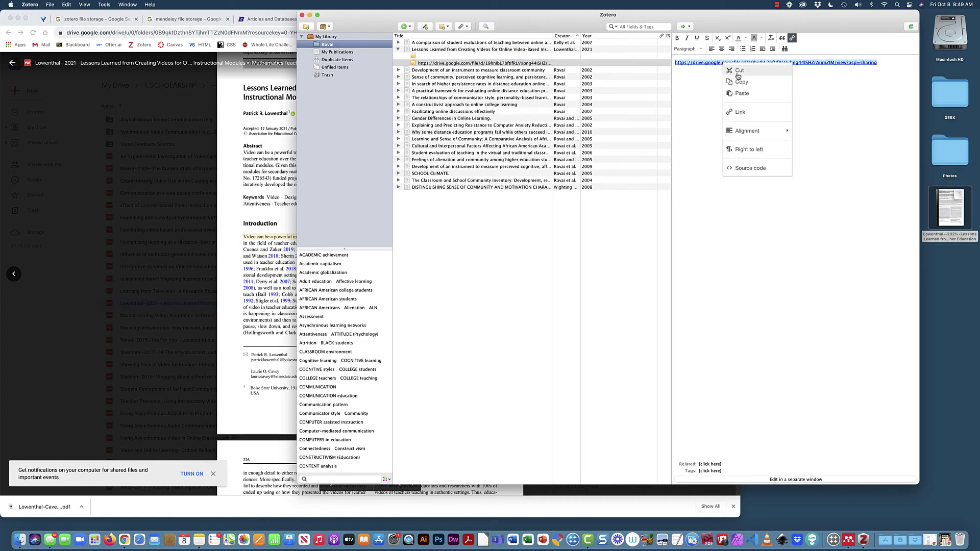
{"action": "left_click", "coordinate": [735, 77]}
{"action": "left_click", "coordinate": [445, 58]}
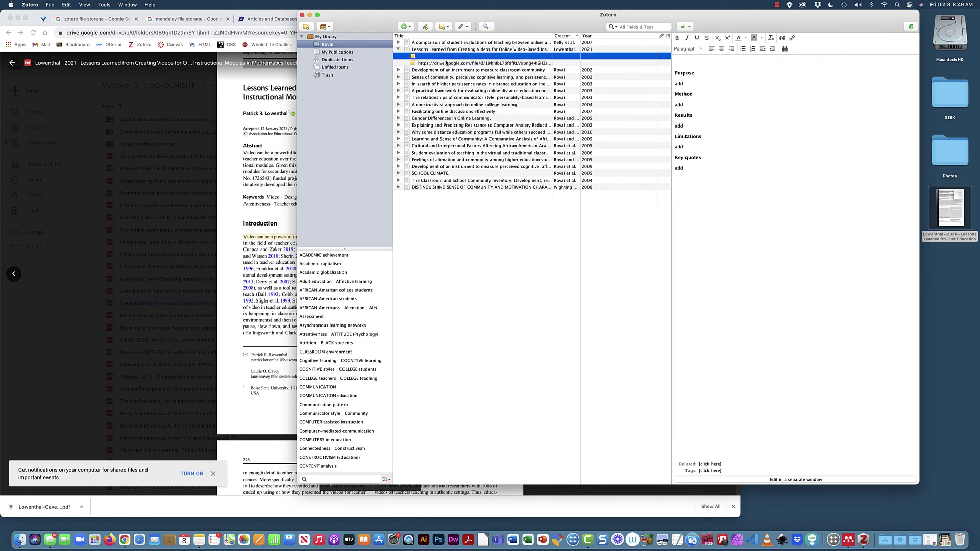
Insert a hyperlink to the copied Google Drive URL above the Purpose heading, displayed as "LINK TO ARTICLE".
{"action": "left_click", "coordinate": [712, 64]}
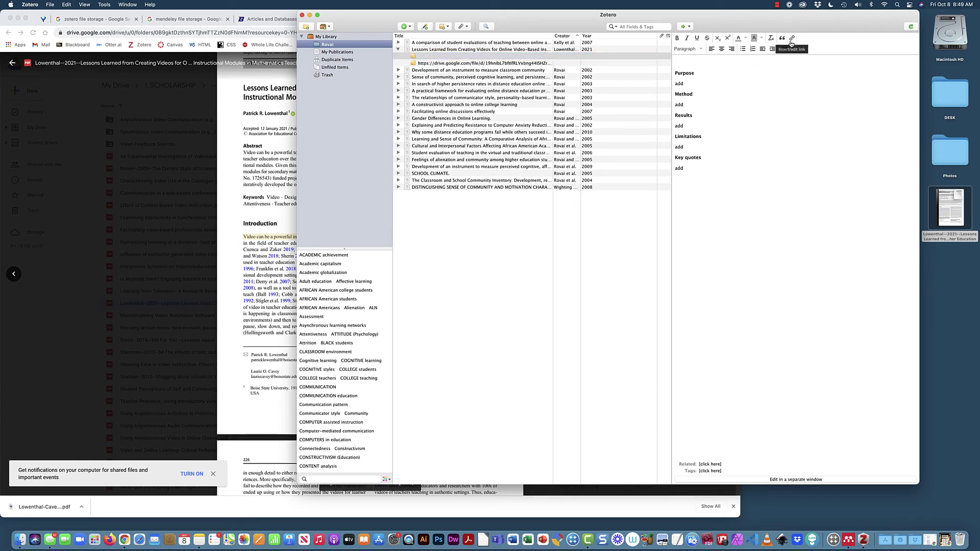
{"action": "left_click", "coordinate": [792, 39]}
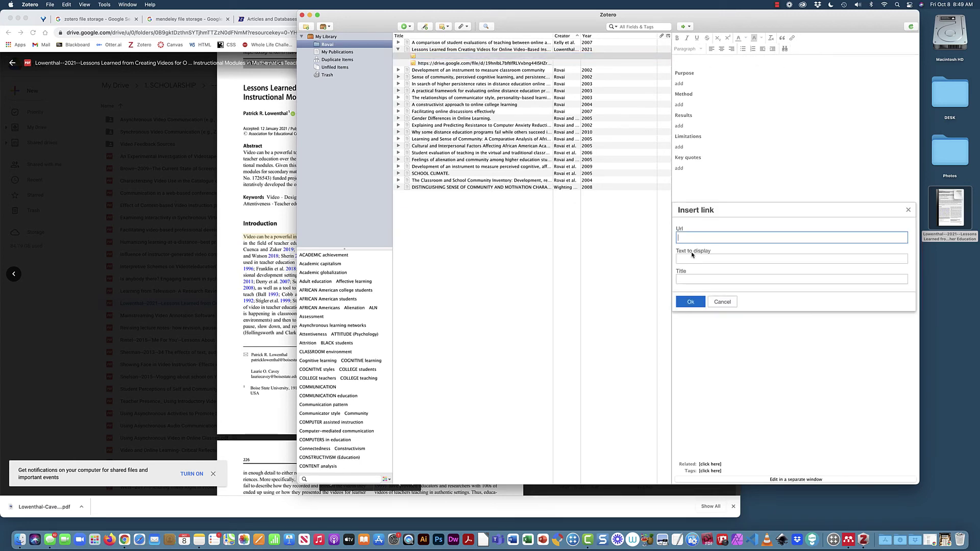
{"action": "key", "text": "super+v"}
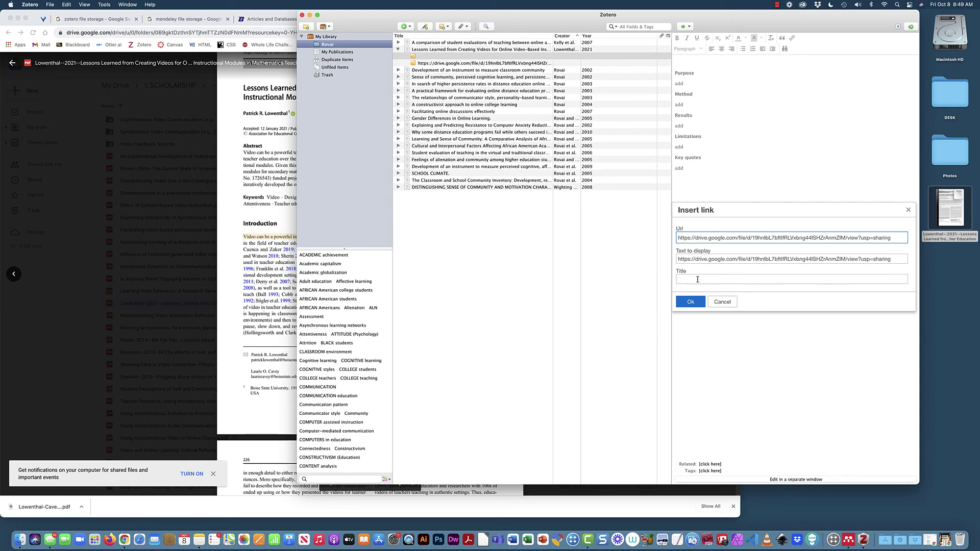
{"action": "left_click", "coordinate": [699, 279]}
{"action": "left_click", "coordinate": [705, 259]}
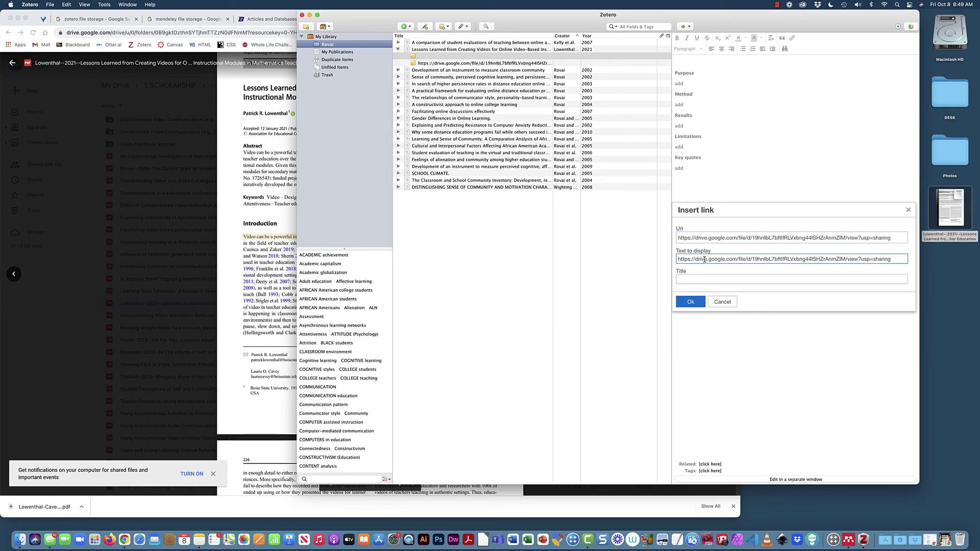
{"action": "type", "text": "A"}
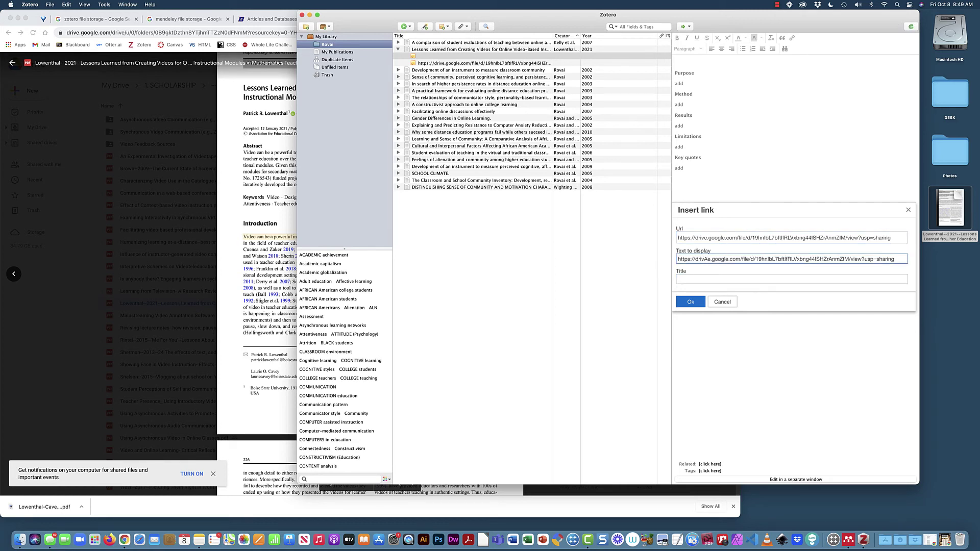
{"action": "key", "text": "super+a"}
{"action": "type", "text": "A"}
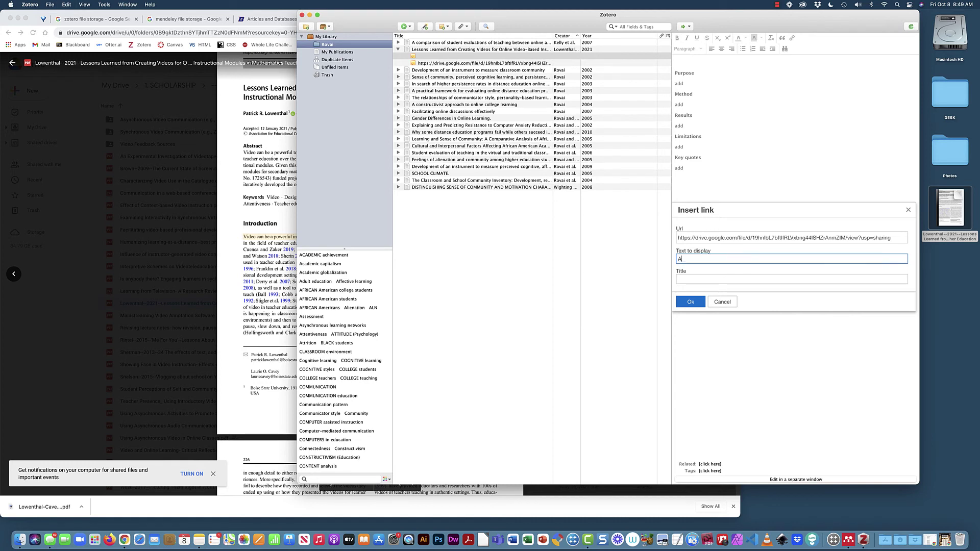
{"action": "type", "text": "INK TO ARTICLE"}
{"action": "left_click", "coordinate": [691, 302]}
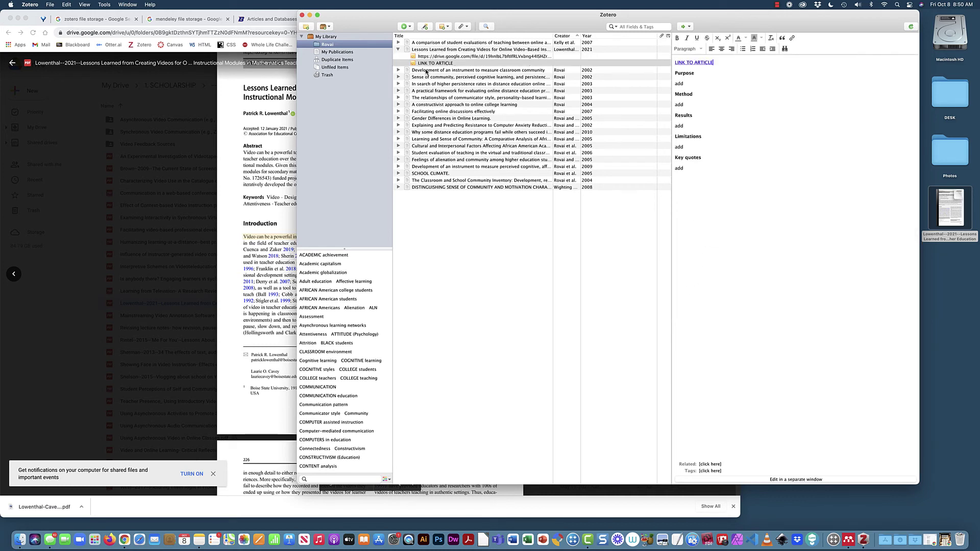
Move the article's separate note containing only the Google Drive URL to the Trash.
{"action": "left_click", "coordinate": [436, 58]}
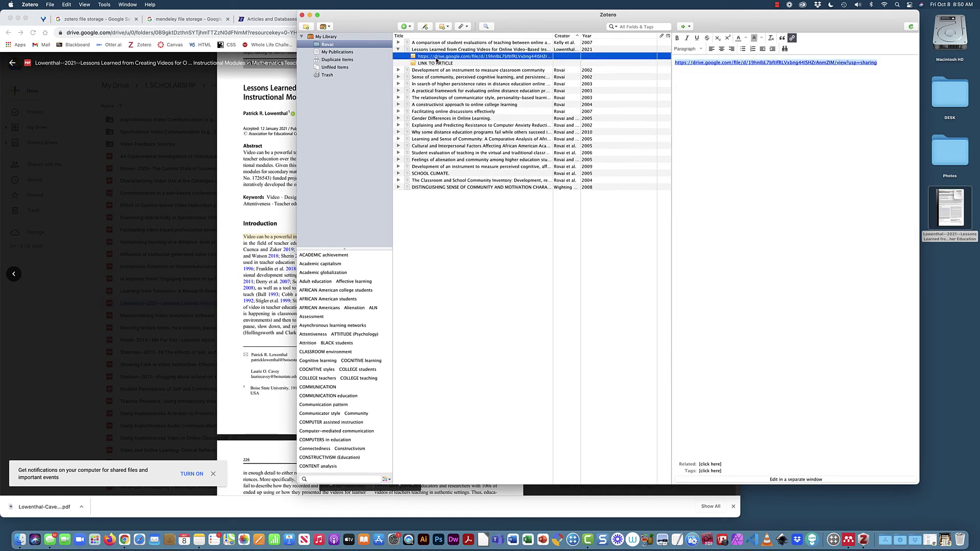
{"action": "right_click", "coordinate": [437, 59]}
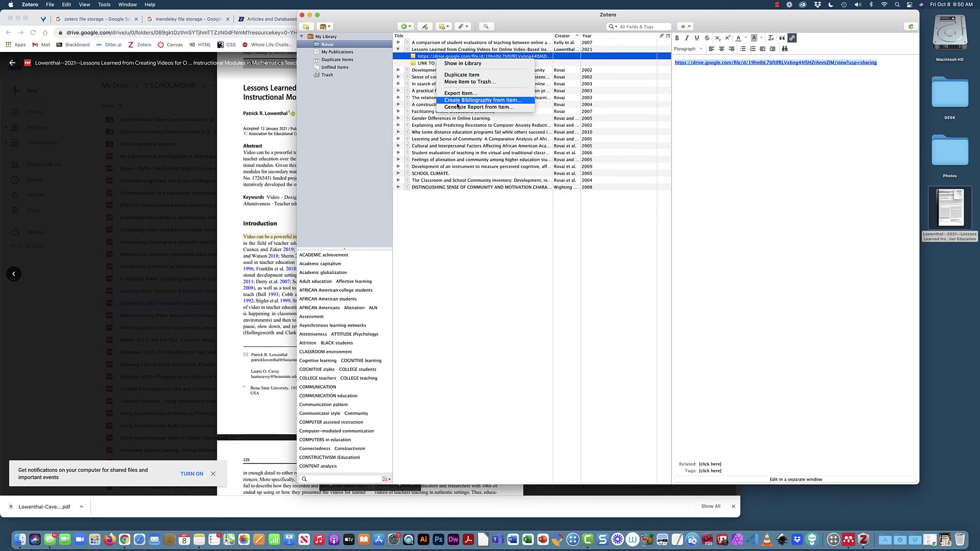
{"action": "left_click", "coordinate": [467, 82]}
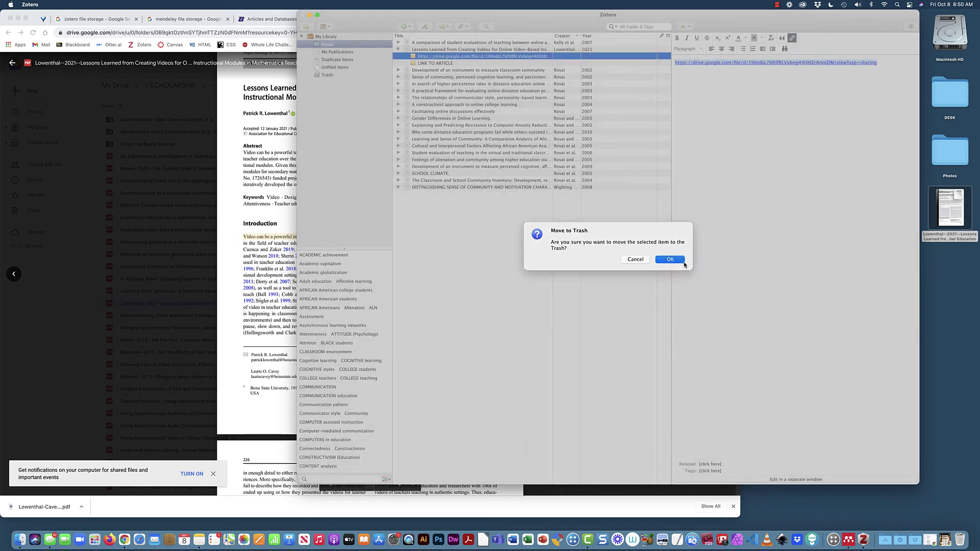
{"action": "left_click", "coordinate": [669, 260]}
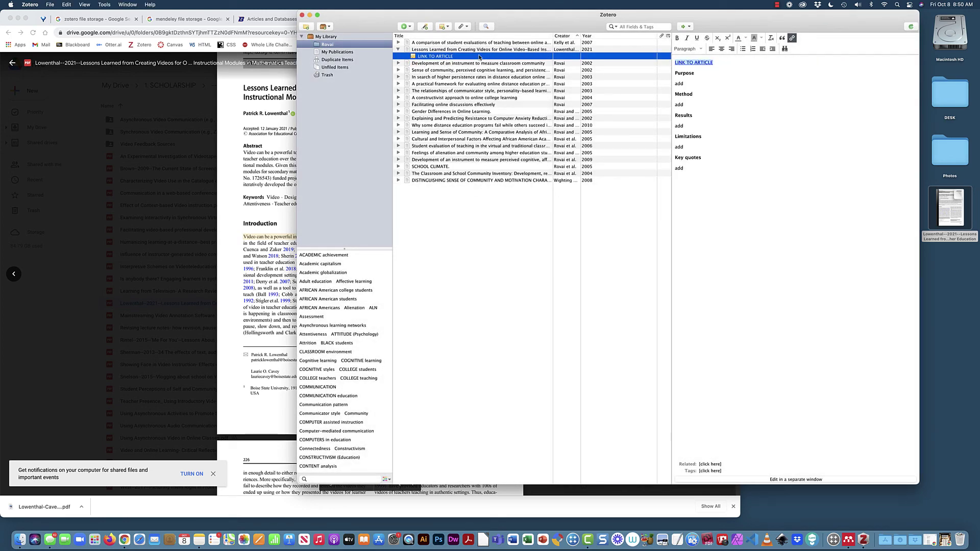
{"action": "left_click", "coordinate": [706, 137]}
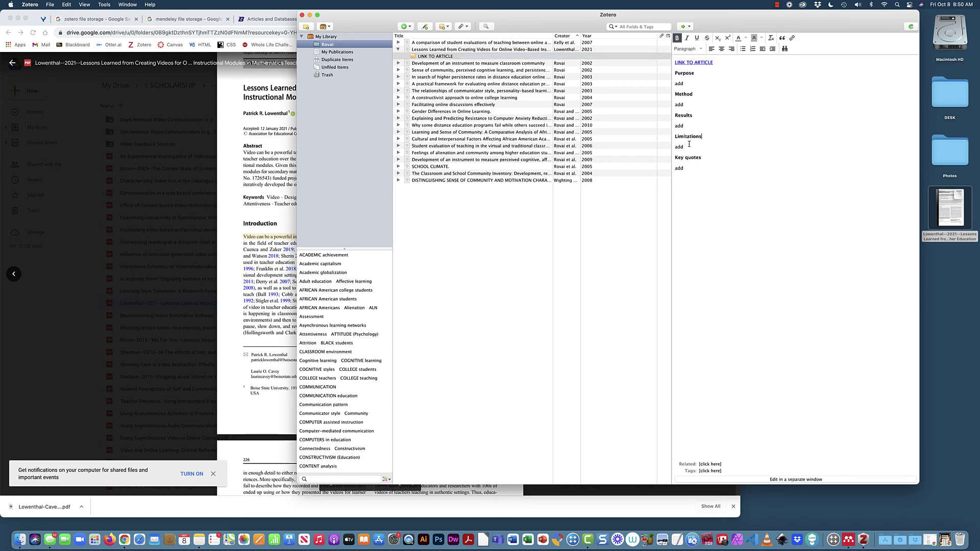
{"action": "left_click", "coordinate": [275, 155]}
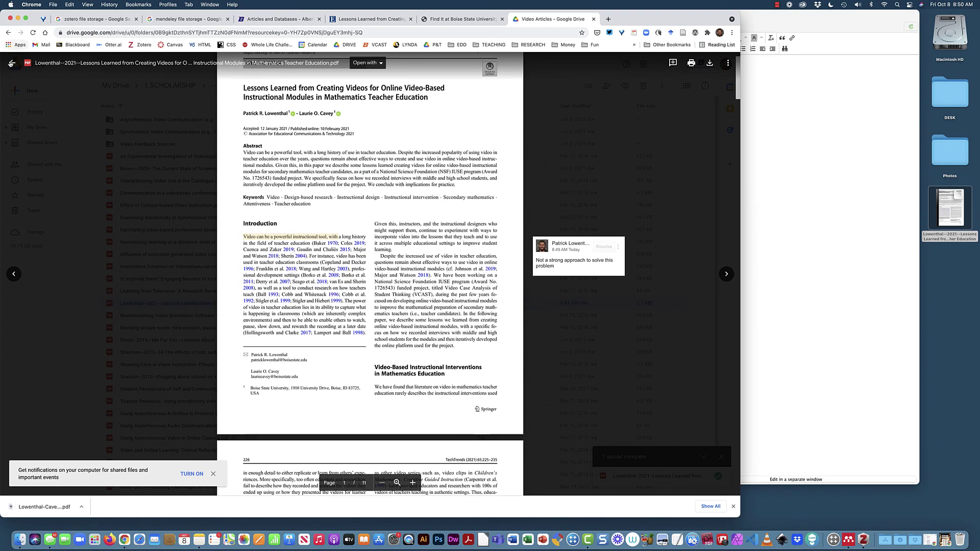
{"action": "left_click", "coordinate": [952, 204]}
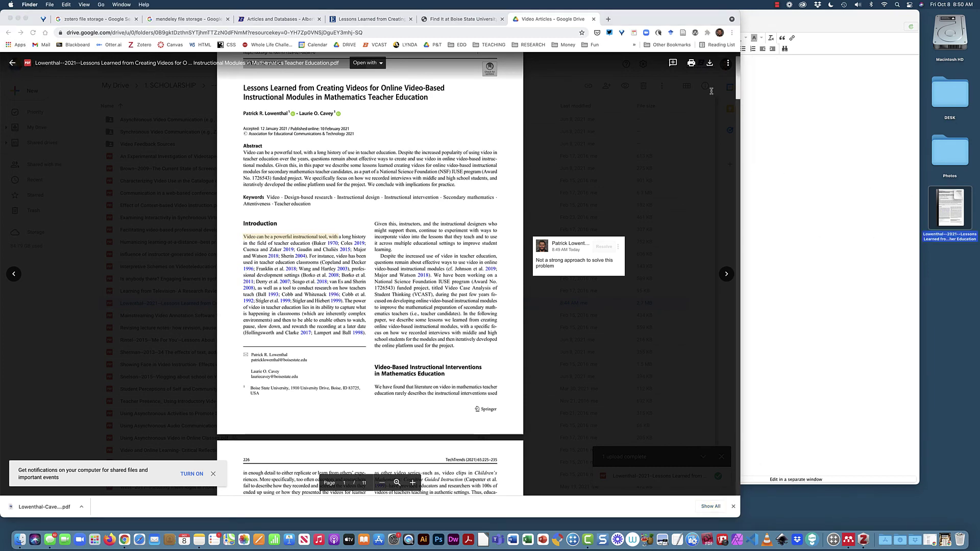
{"action": "left_click", "coordinate": [787, 29]}
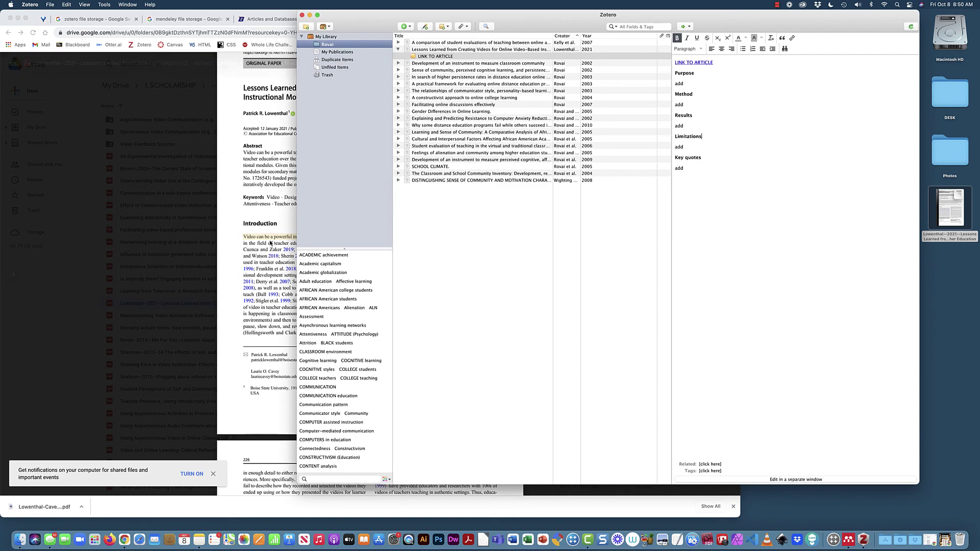
{"action": "left_click", "coordinate": [273, 247]}
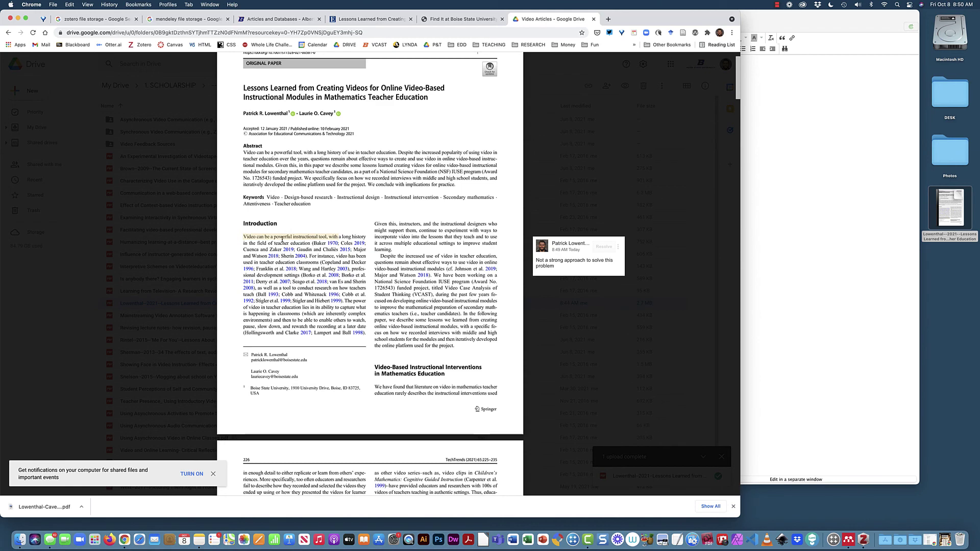
{"action": "left_click", "coordinate": [774, 247]}
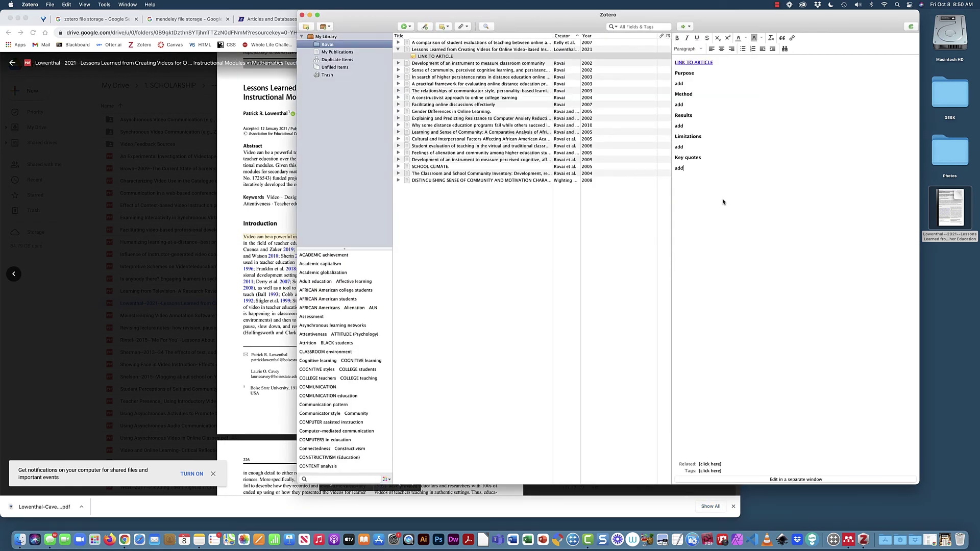
{"action": "left_click_drag", "start_coordinate": [687, 170], "coordinate": [675, 76]}
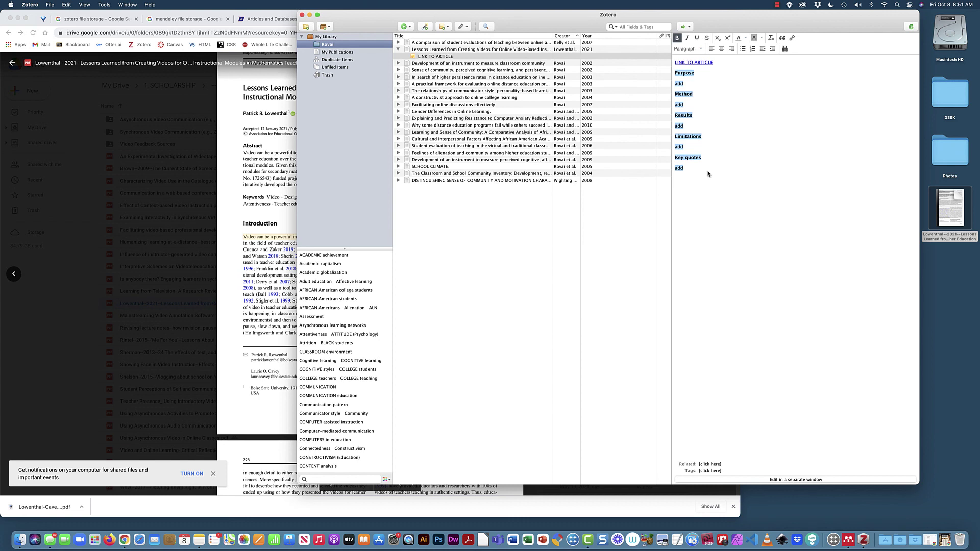
Open the note's "LINK TO ARTICLE" hyperlink, check the linked PDF and its comment in Google Drive, and return to Zotero.
{"action": "left_click", "coordinate": [687, 62]}
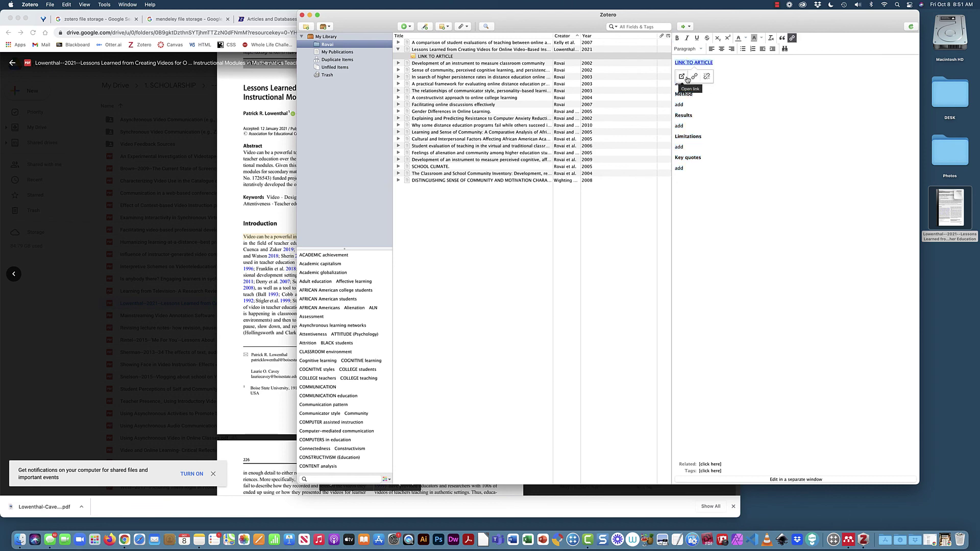
{"action": "left_click", "coordinate": [682, 77]}
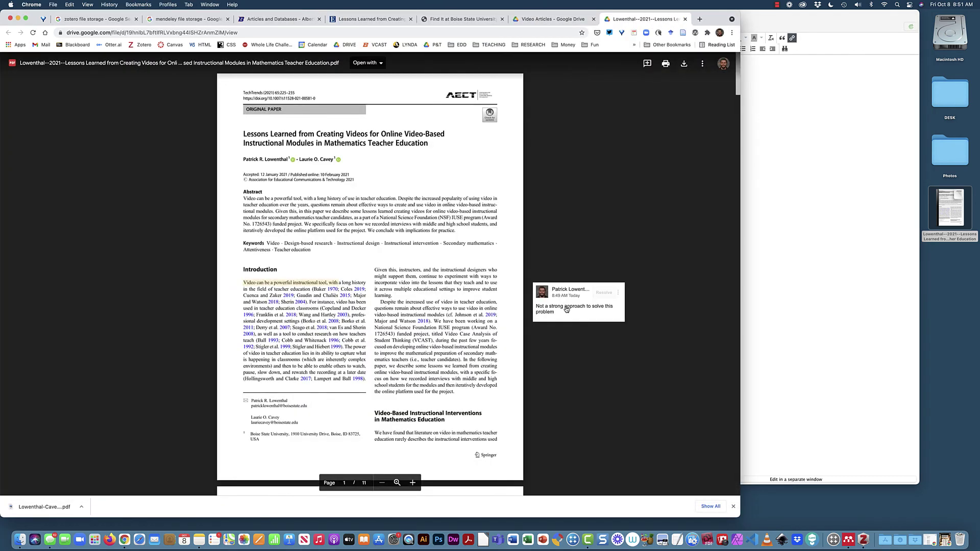
{"action": "scroll", "coordinate": [566, 309], "scroll_direction": "down", "scroll_amount": 5}
{"action": "scroll", "coordinate": [711, 303], "scroll_direction": "up", "scroll_amount": 8}
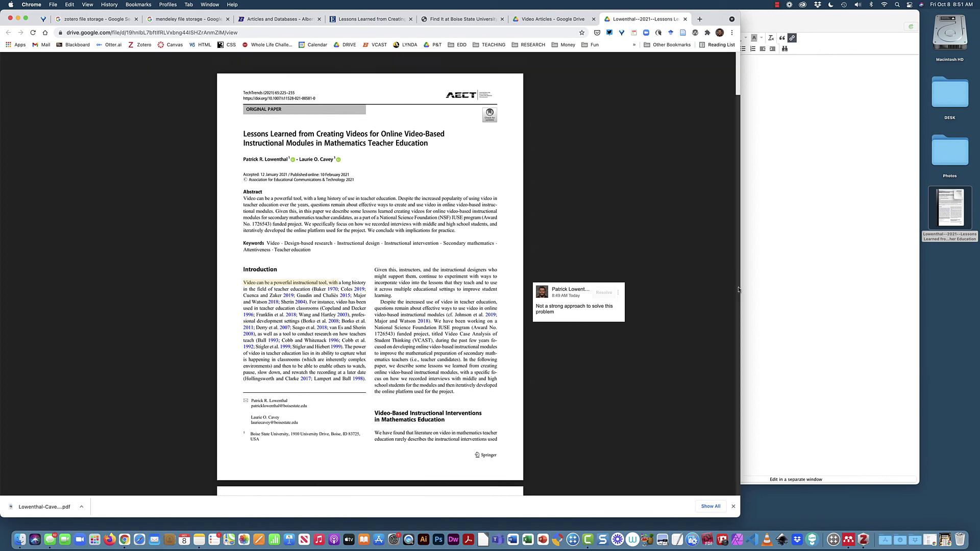
{"action": "left_click", "coordinate": [799, 270]}
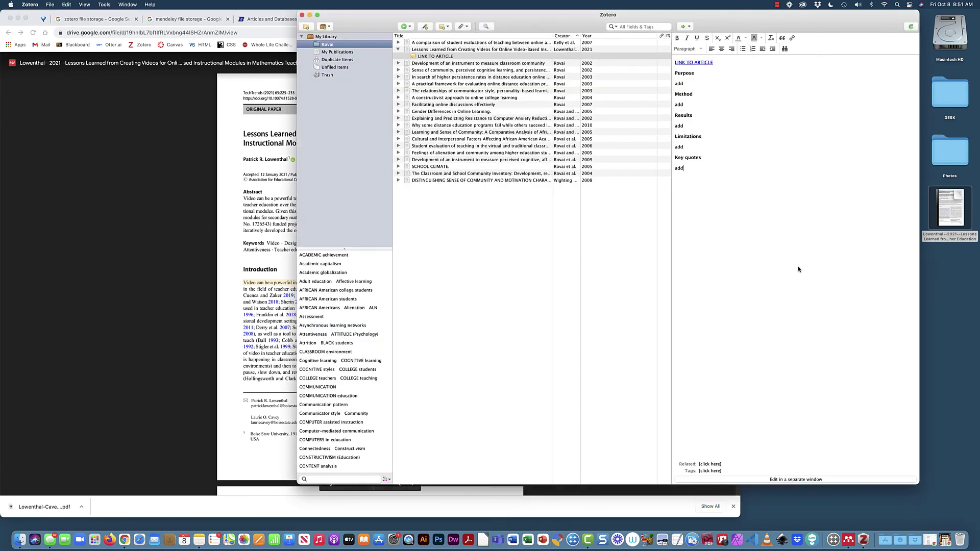